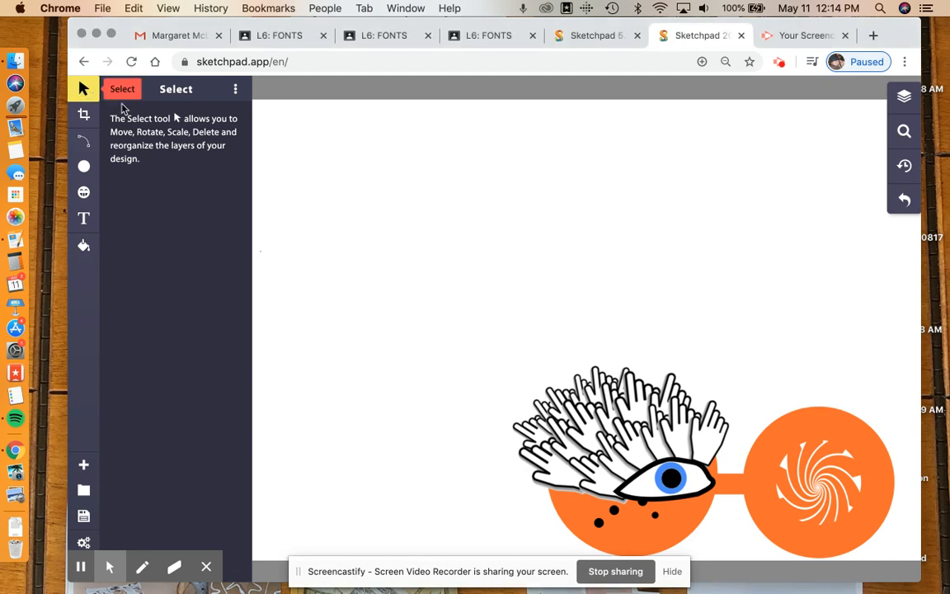
click(789, 429)
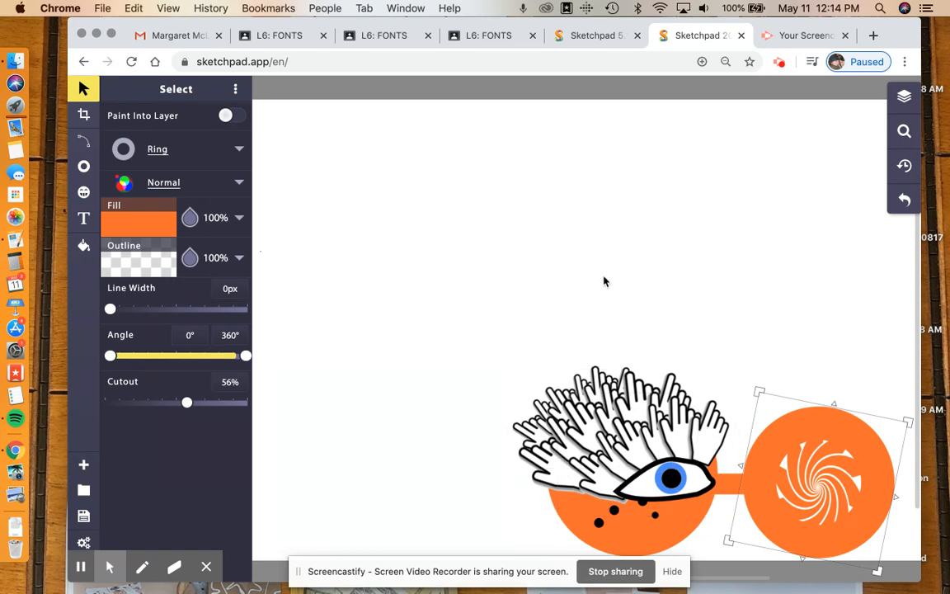
click(83, 114)
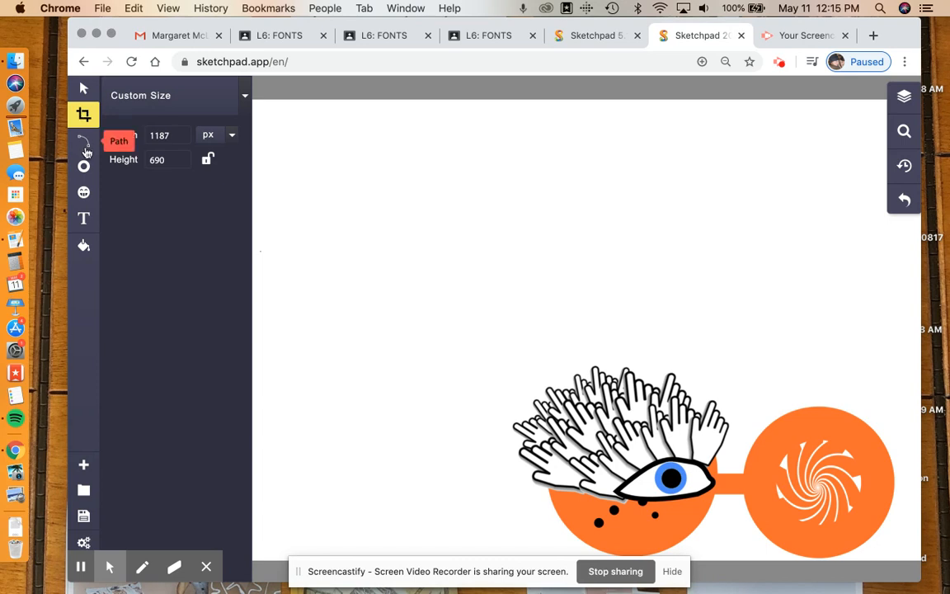
Draw a thin closed eye-shaped outline with the Pencil brush in the canvas's blank upper area.
click(84, 142)
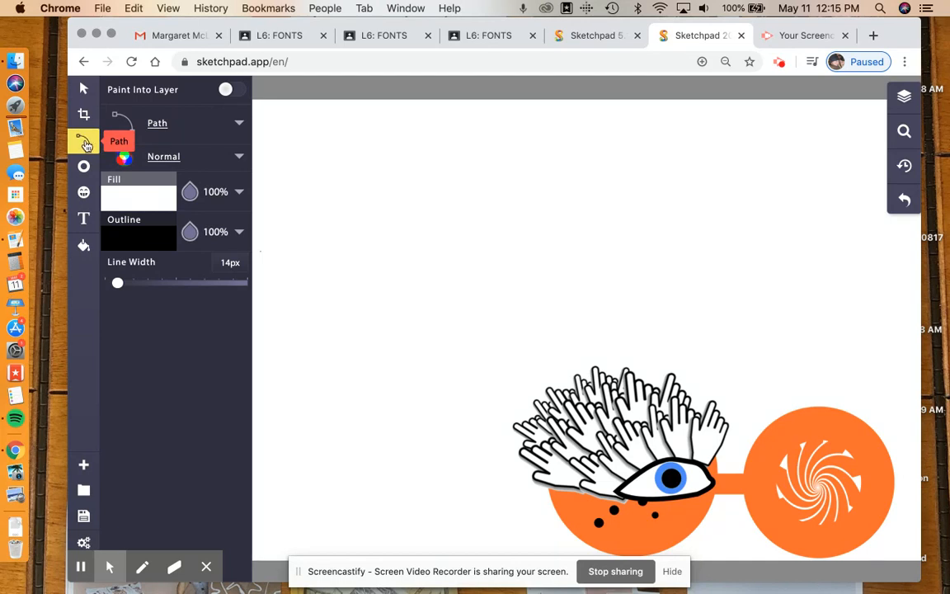
click(241, 124)
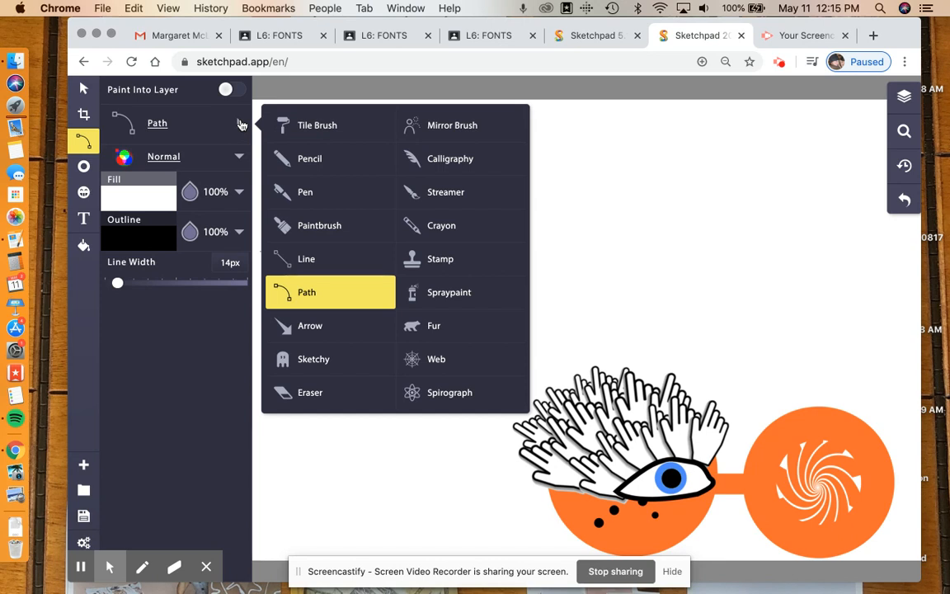
click(317, 161)
mouse_move(684, 157)
mouse_down()
mouse_move(697, 150)
mouse_move(752, 165)
mouse_move(689, 169)
mouse_move(683, 157)
mouse_up()
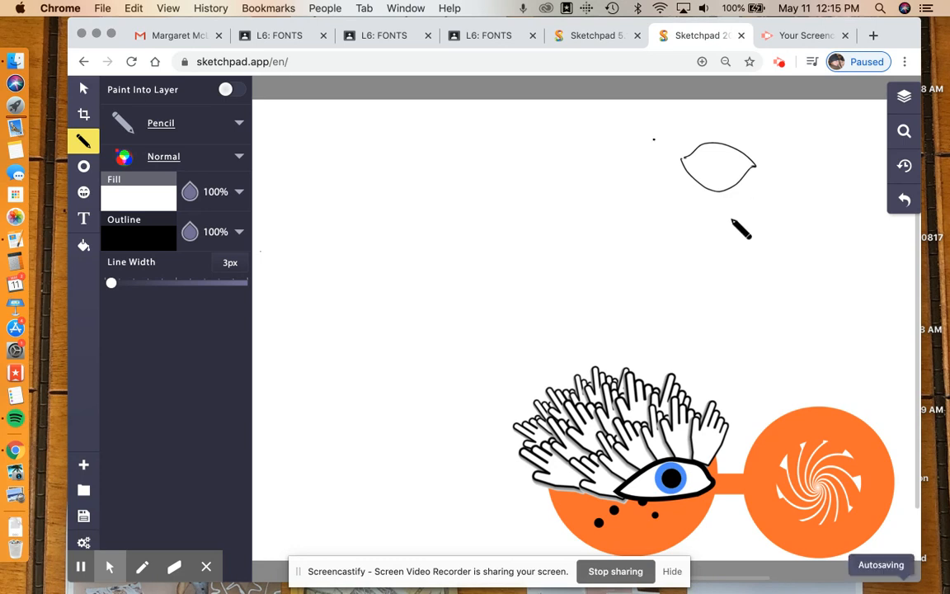
Draw a narrow tapered eye outline with the Pen brush just below the pencil outline.
click(173, 130)
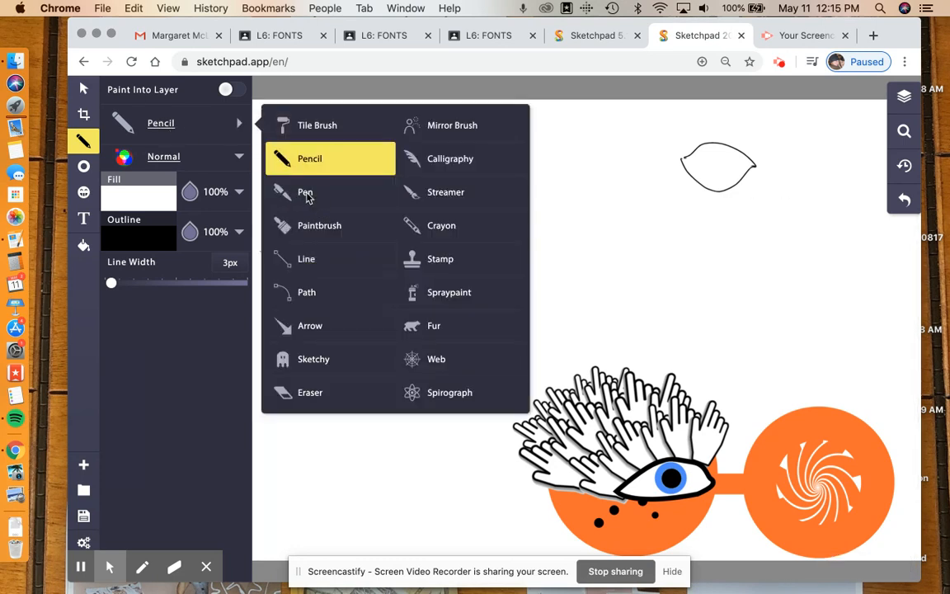
click(307, 195)
drag(669, 221, 745, 242)
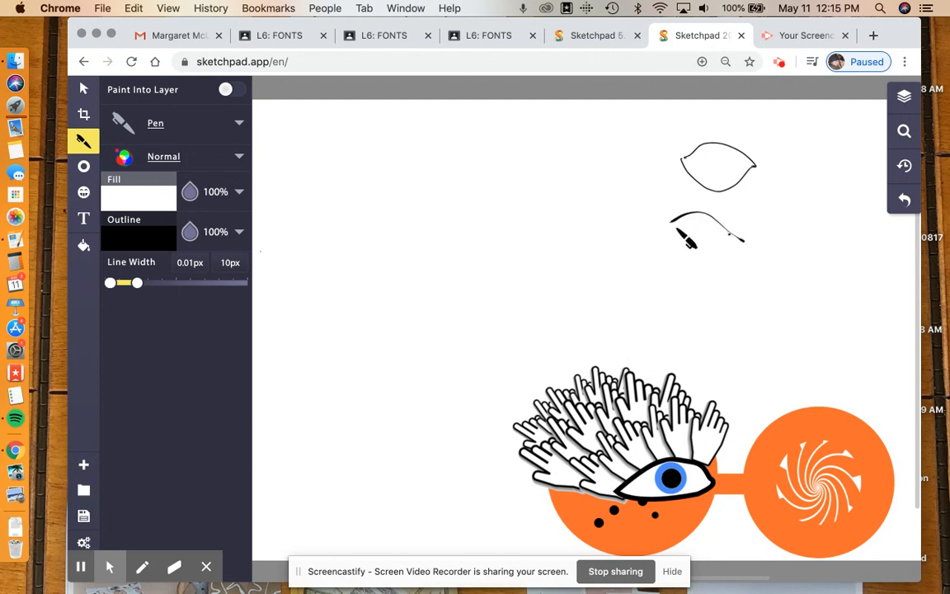
drag(675, 224, 741, 242)
Paint a thick blurred black eye outline beside the pencil outline with the Paintbrush.
click(155, 126)
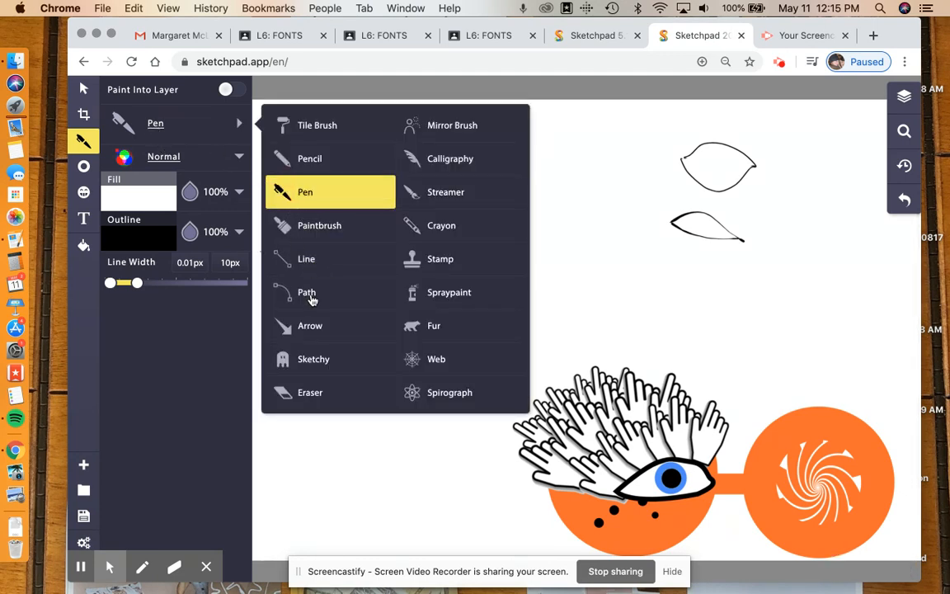
click(321, 231)
mouse_move(553, 162)
mouse_down()
mouse_move(572, 144)
mouse_move(647, 166)
mouse_move(541, 160)
mouse_move(650, 199)
mouse_move(652, 162)
mouse_up()
click(363, 161)
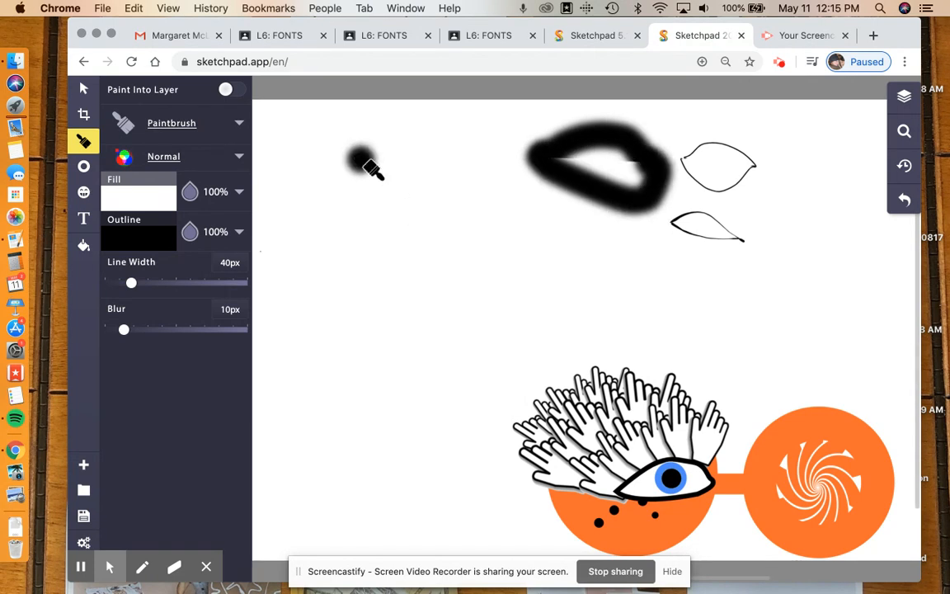
Draw the open, rounded part of an eye outline with the 2 px Line brush below the painted shape.
click(158, 129)
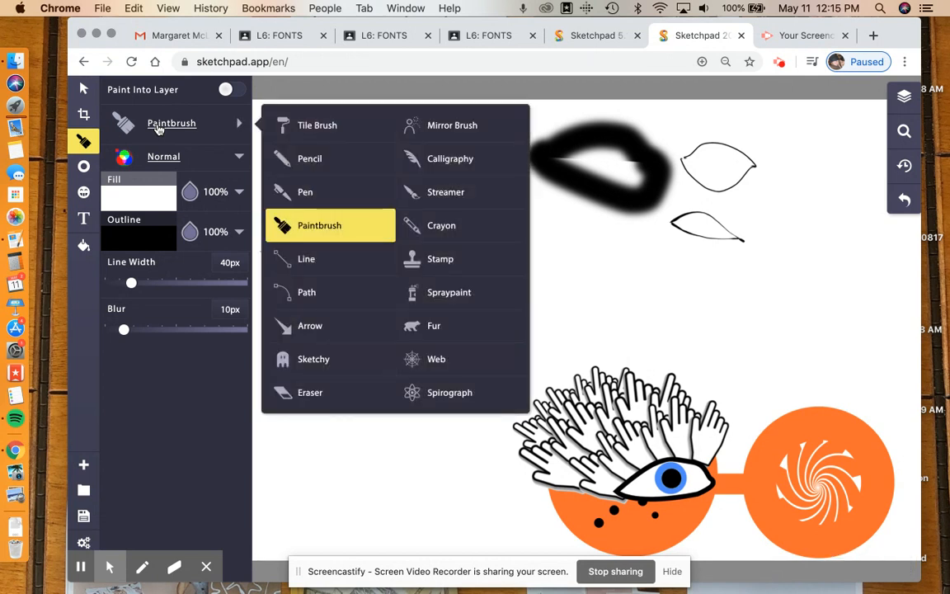
click(306, 260)
mouse_move(549, 232)
mouse_down()
mouse_move(605, 250)
mouse_move(597, 246)
mouse_move(594, 271)
mouse_move(558, 285)
mouse_up()
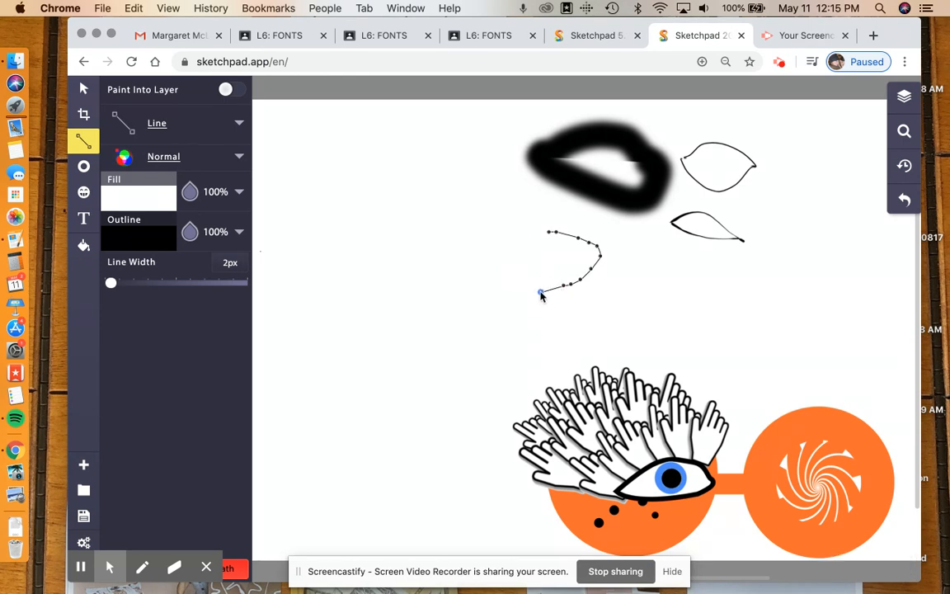
double_click(520, 282)
Add two straight Line segments that form the pointed end of the rounded outline and close the path.
click(498, 262)
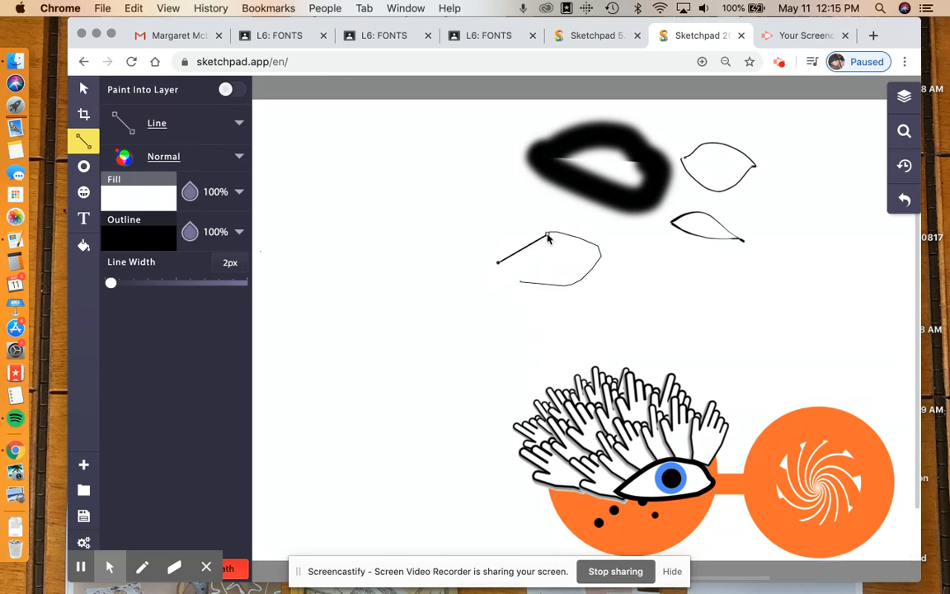
double_click(547, 234)
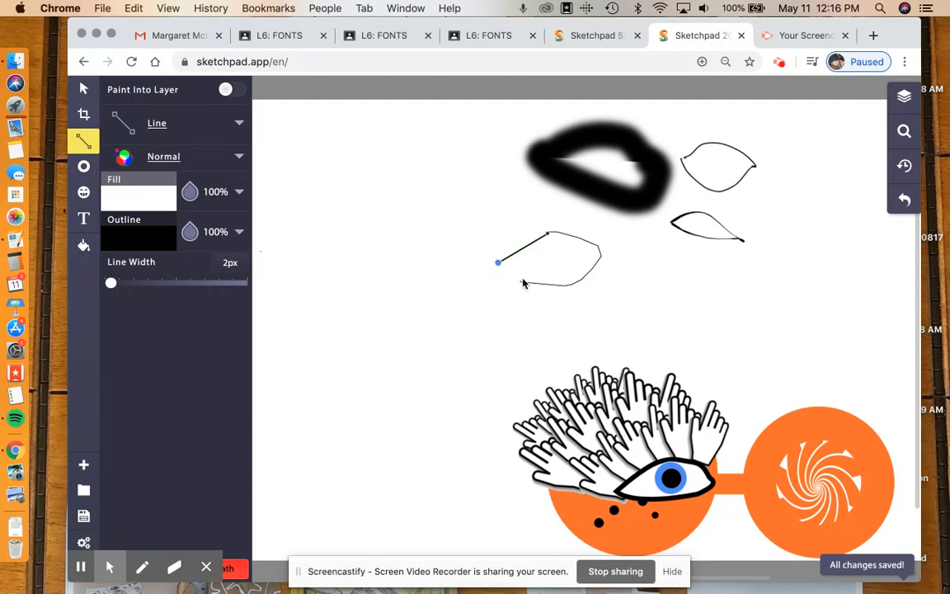
click(518, 284)
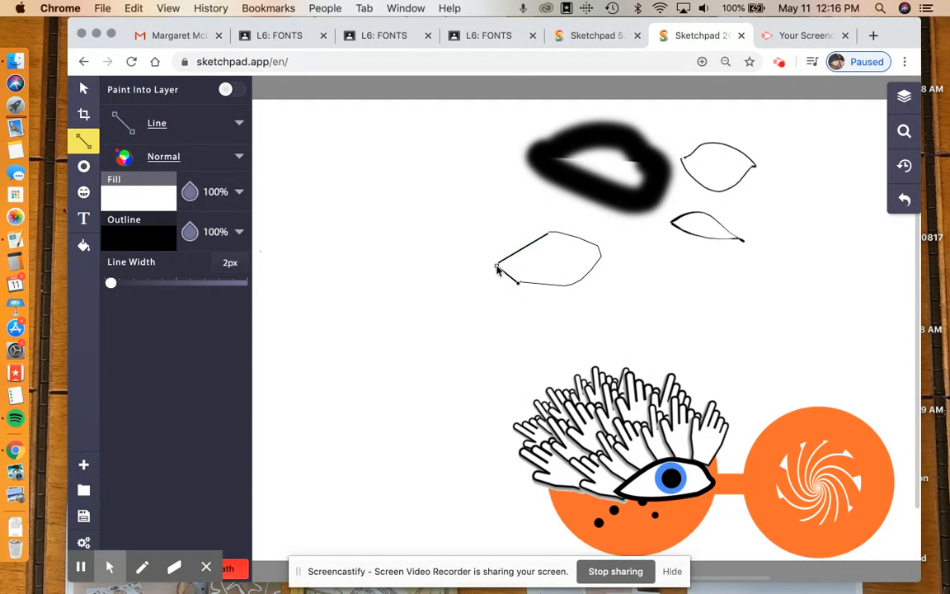
click(496, 267)
click(207, 568)
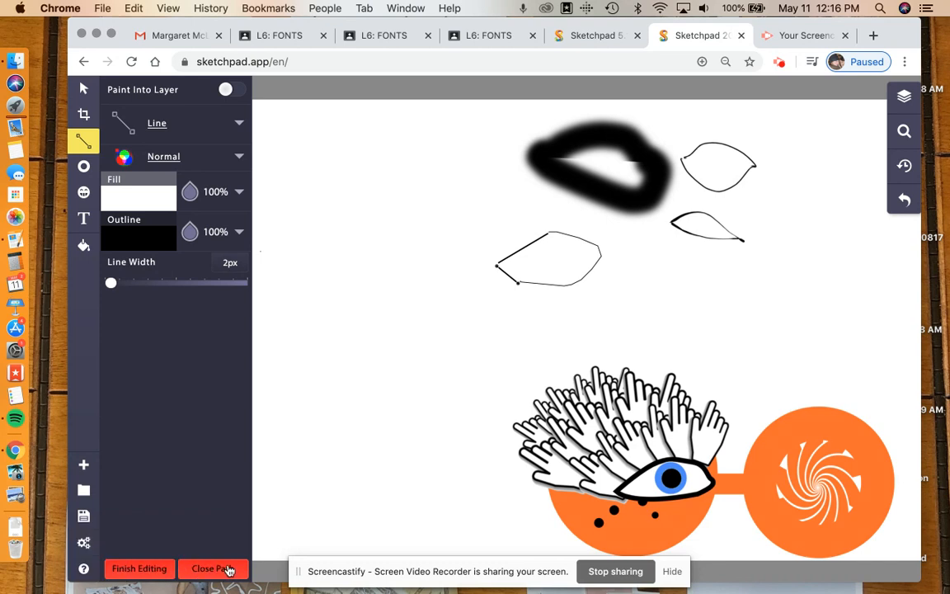
click(195, 571)
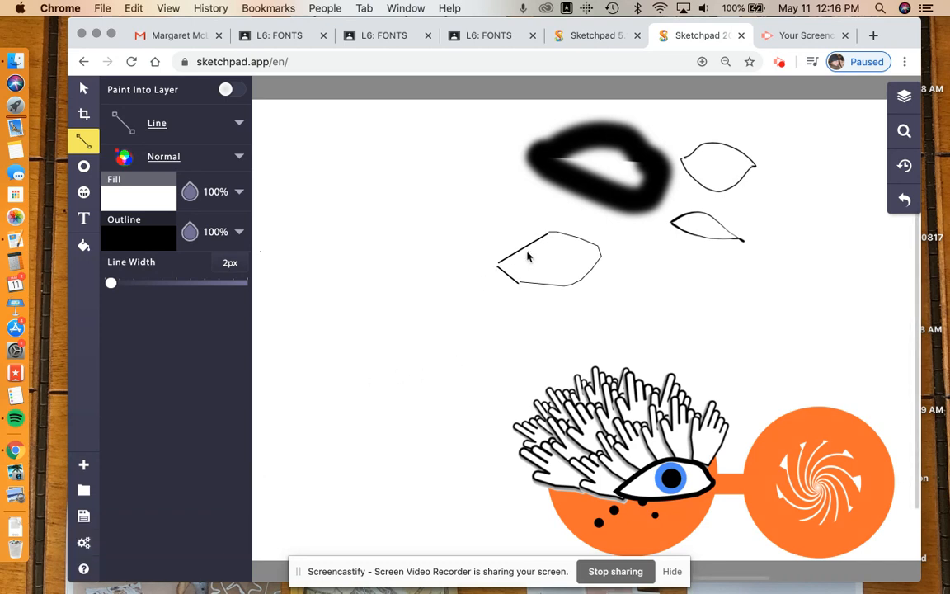
click(509, 278)
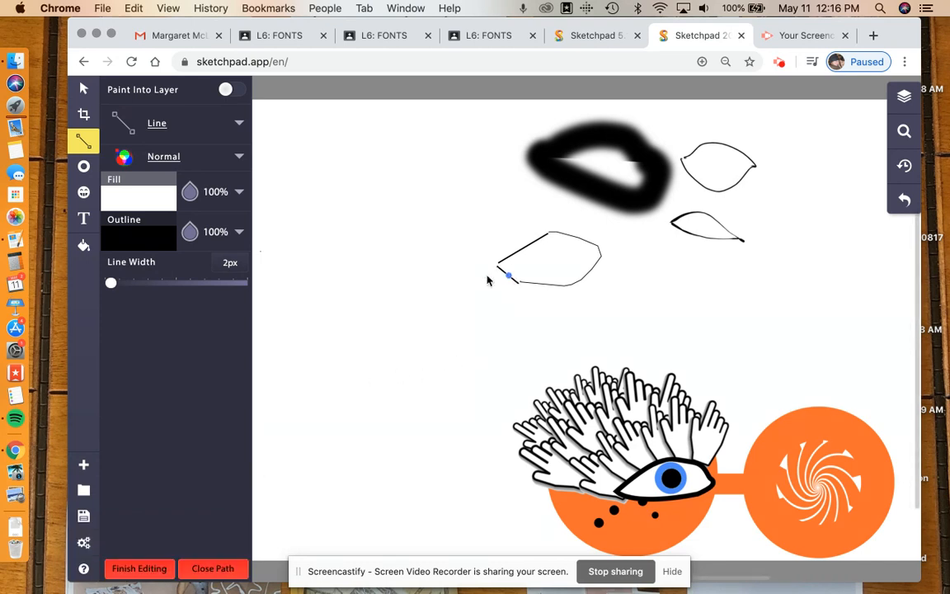
click(214, 568)
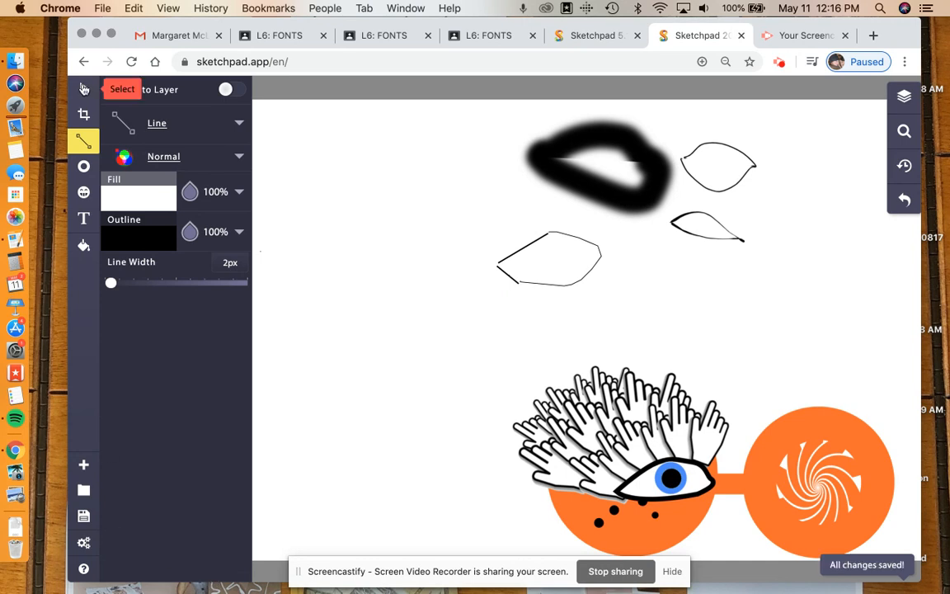
Select the pieces of the line-drawn outline and nudge them so that their ends meet.
click(84, 89)
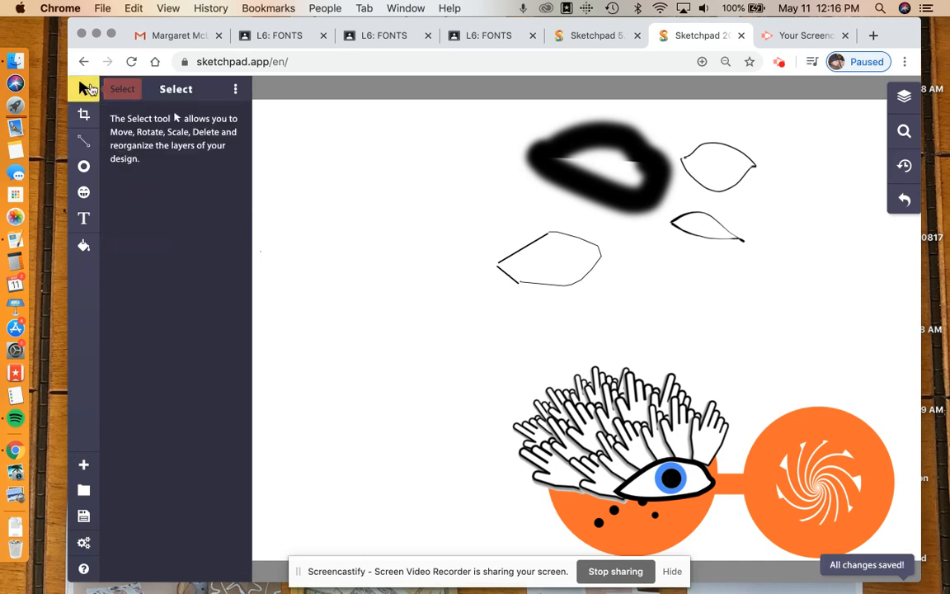
click(501, 268)
mouse_move(560, 288)
mouse_down()
mouse_move(577, 289)
mouse_move(568, 312)
mouse_move(558, 282)
mouse_move(561, 290)
mouse_up()
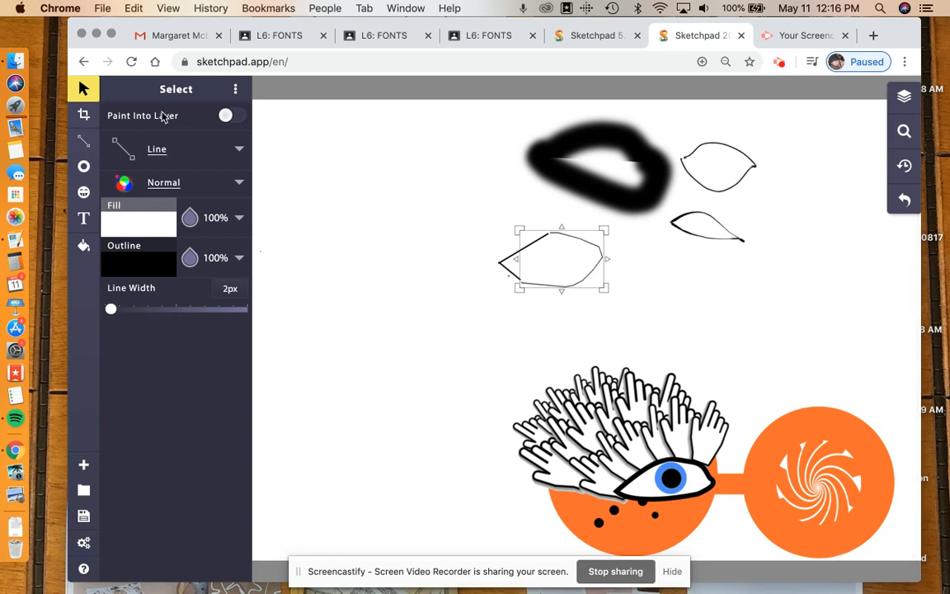
click(152, 152)
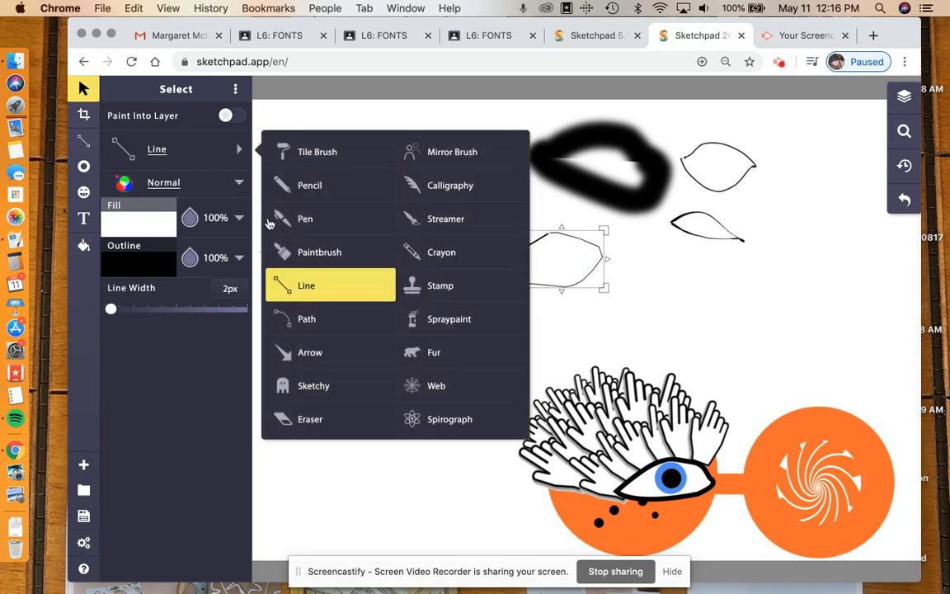
click(312, 325)
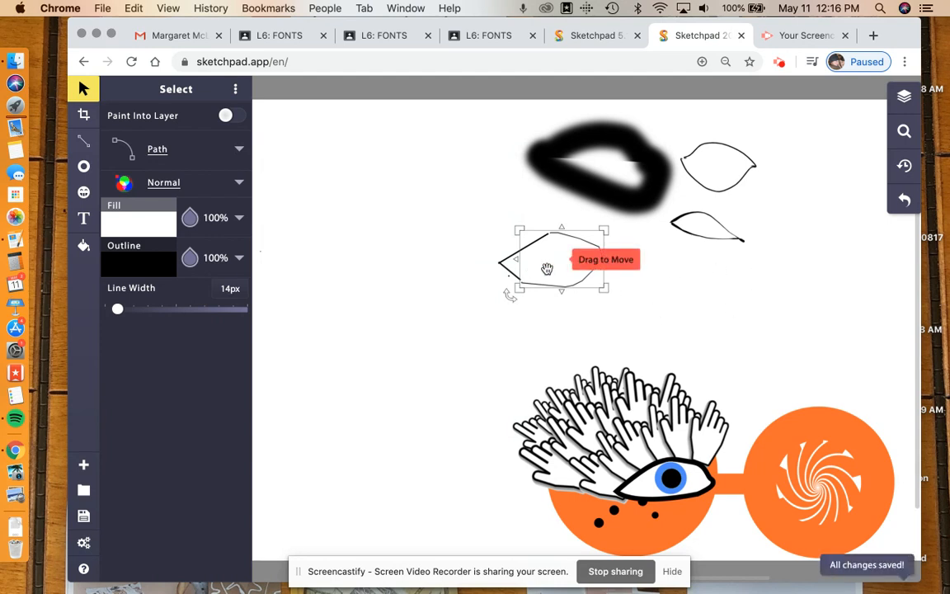
click(692, 293)
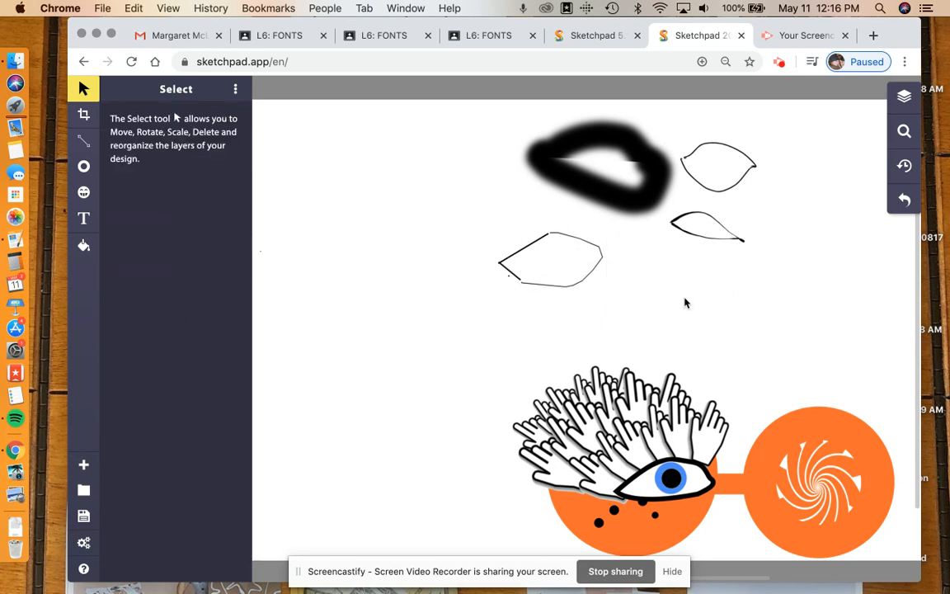
Draw a straight 14 px black stroke with the Path brush in the blank area left of the hands.
click(83, 141)
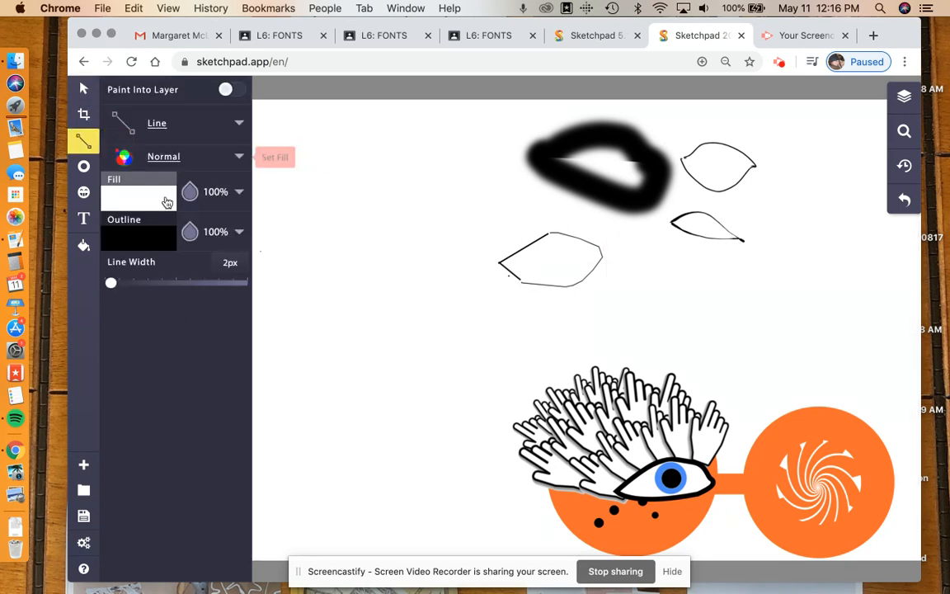
click(162, 123)
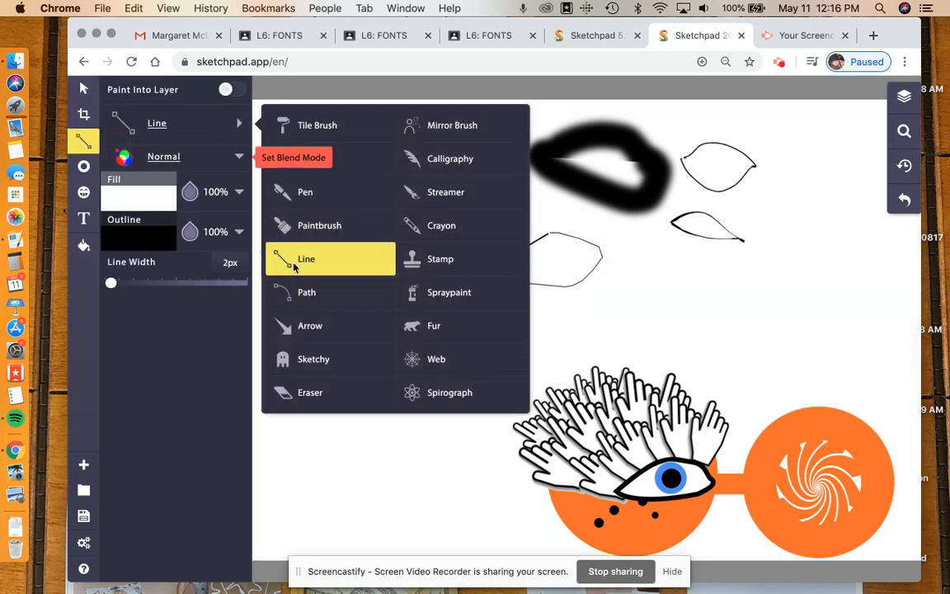
click(307, 293)
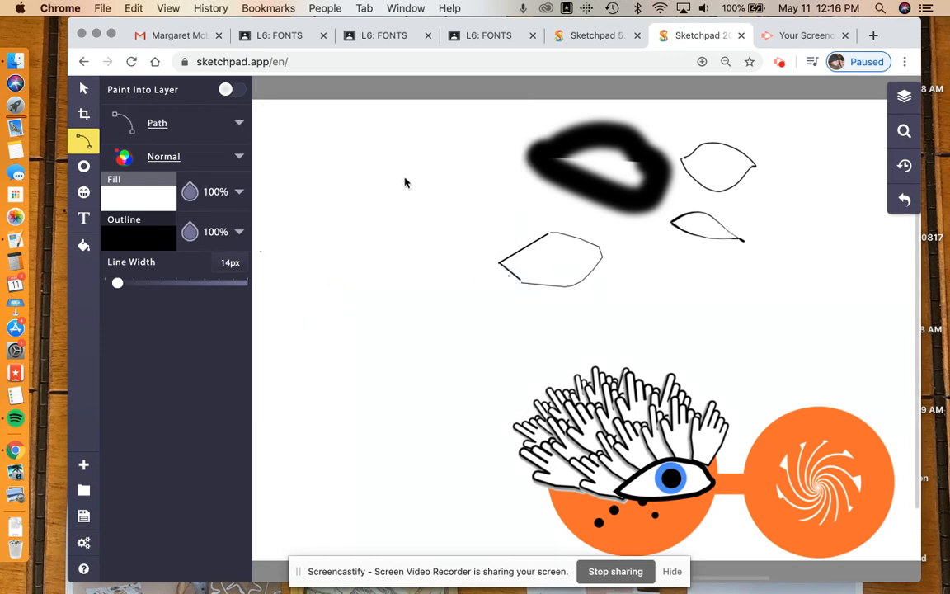
click(327, 339)
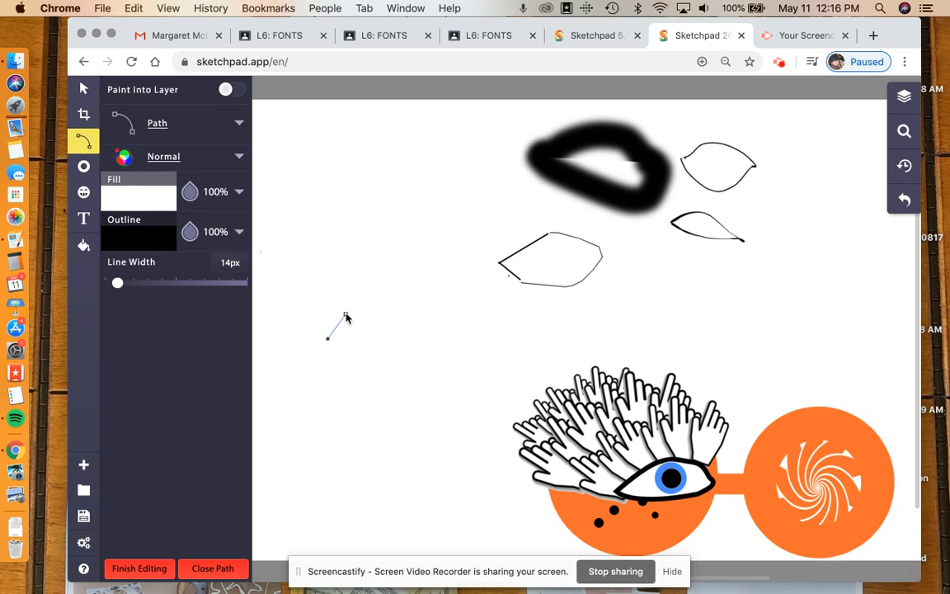
click(345, 316)
mouse_move(347, 315)
mouse_down()
mouse_move(423, 339)
mouse_move(415, 293)
mouse_move(357, 299)
mouse_up()
click(419, 338)
Draw the curved upper side of a 14 px path over the straight stroke and close the path into an eye shape.
click(358, 300)
click(341, 317)
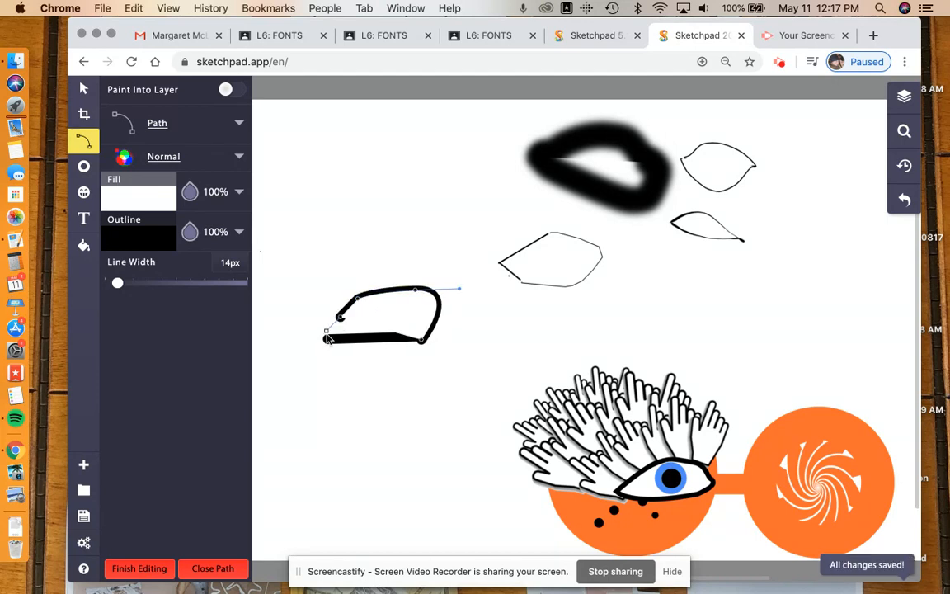
click(325, 339)
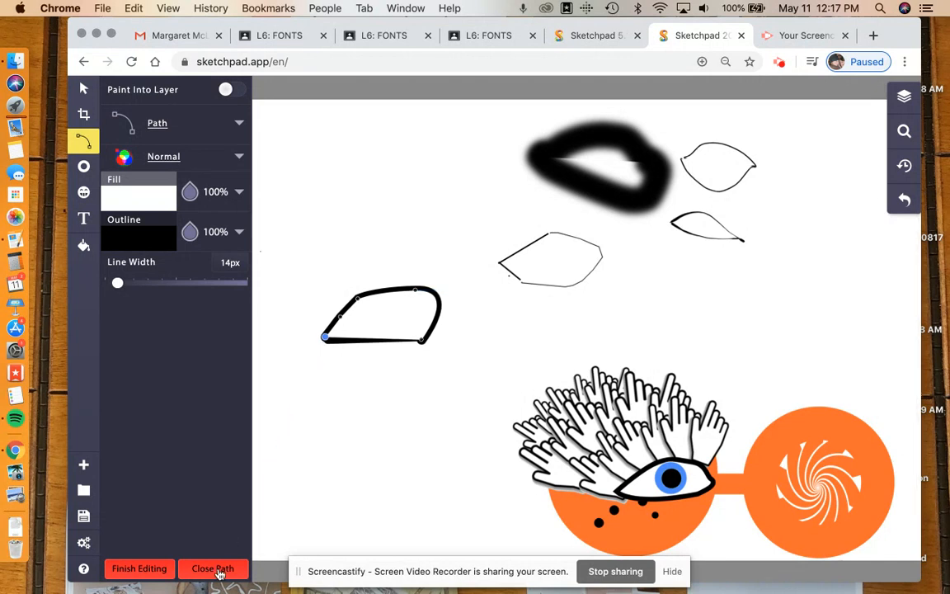
click(207, 568)
click(328, 341)
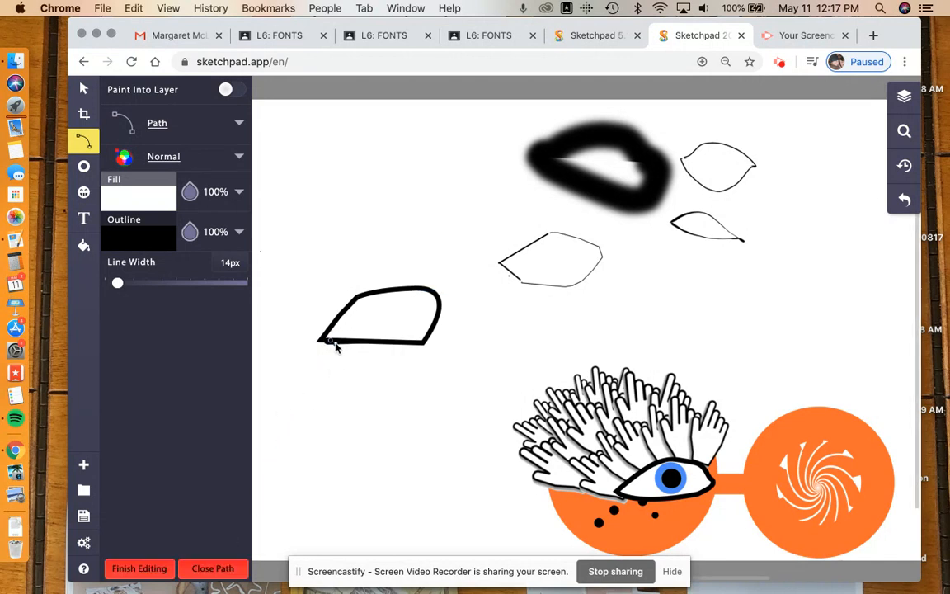
click(224, 566)
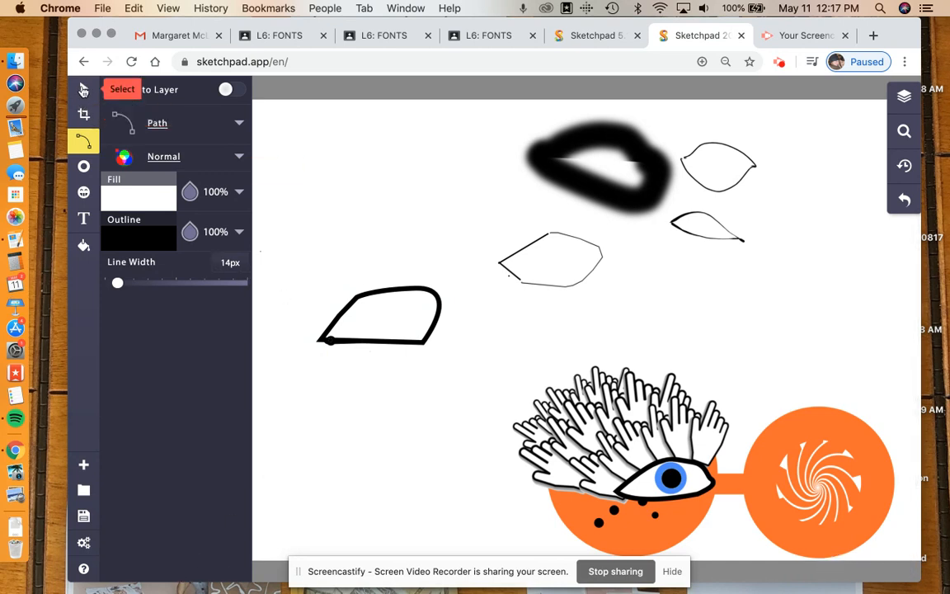
Separate the closed path shape from the straight stroke and move it into the blank area above the stroke.
click(83, 88)
click(380, 350)
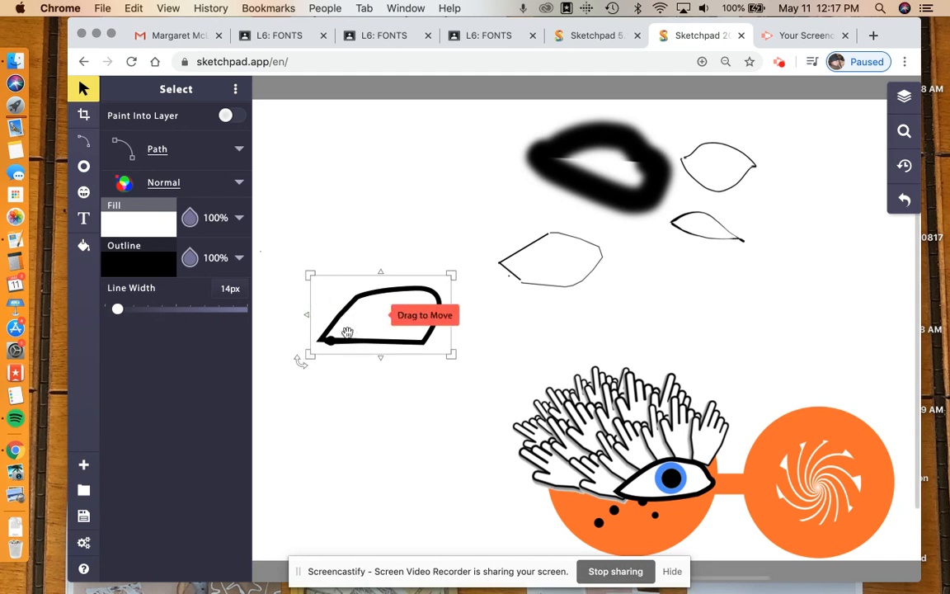
drag(348, 341, 377, 440)
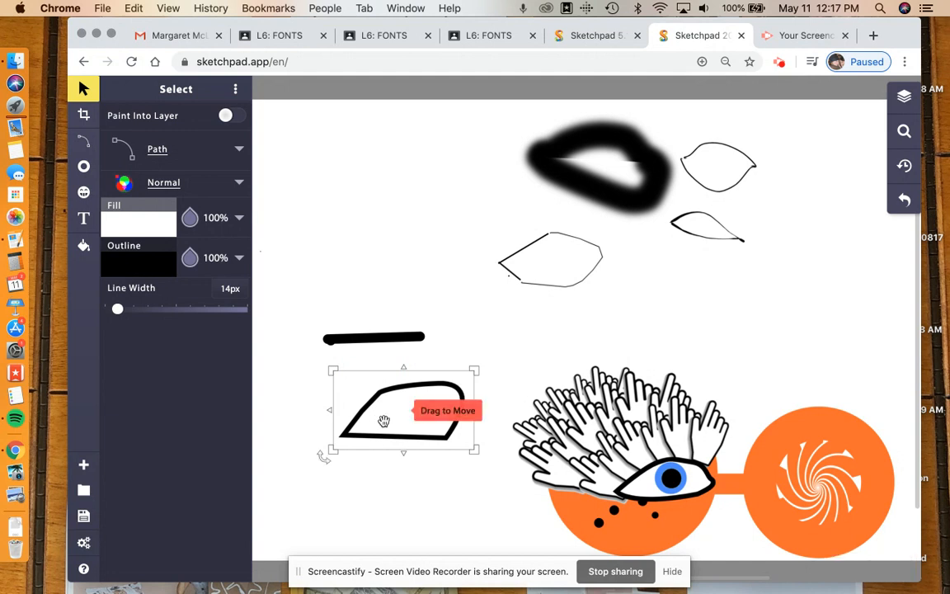
drag(380, 417, 355, 257)
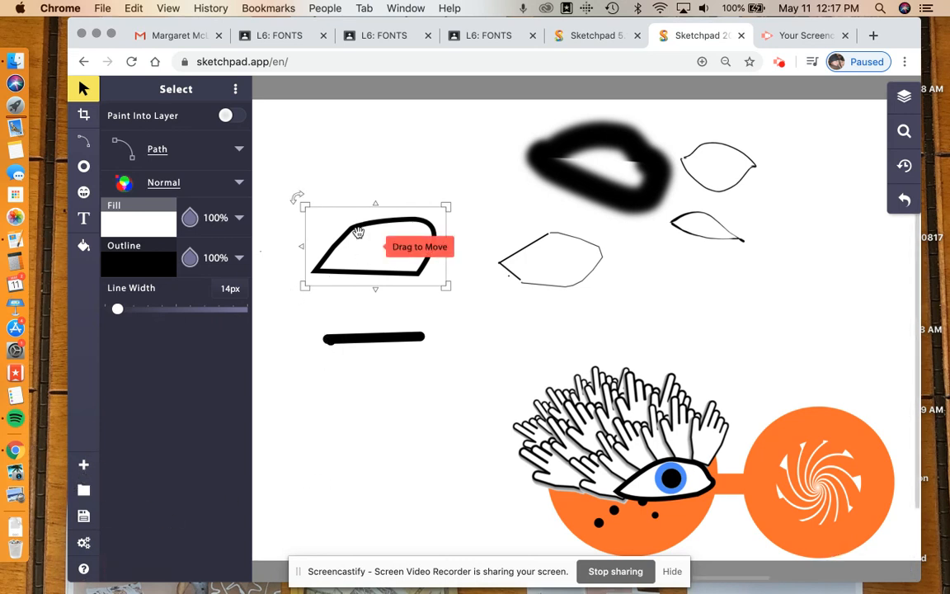
drag(363, 219, 375, 200)
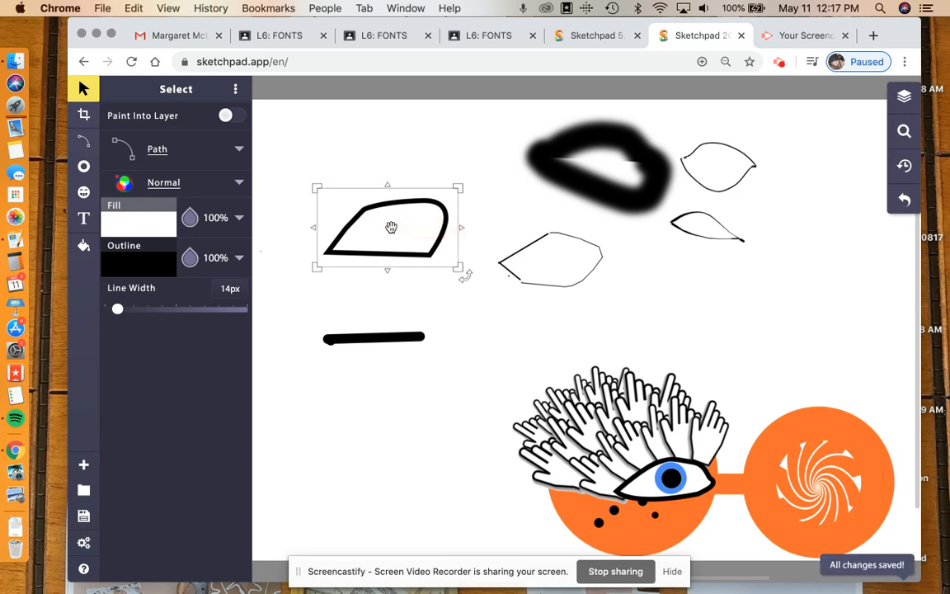
Delete the closed path shape, the straight stroke below it and the leftover black dot.
key(Delete)
click(381, 336)
key(Delete)
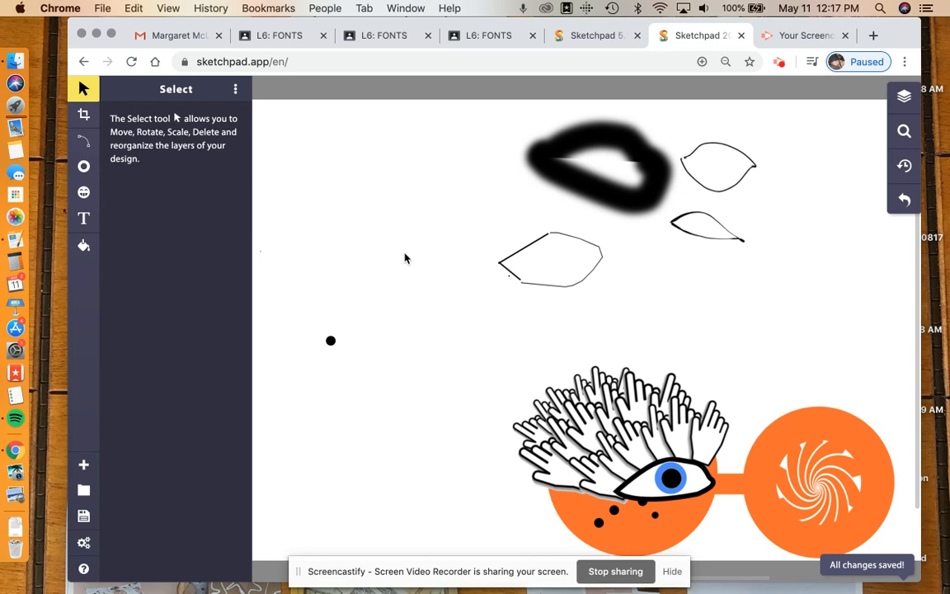
drag(339, 348, 329, 340)
key(Delete)
Draw a closed eye-shaped outline with the Path brush, 14 px black with white fill, in the cleared area.
click(83, 140)
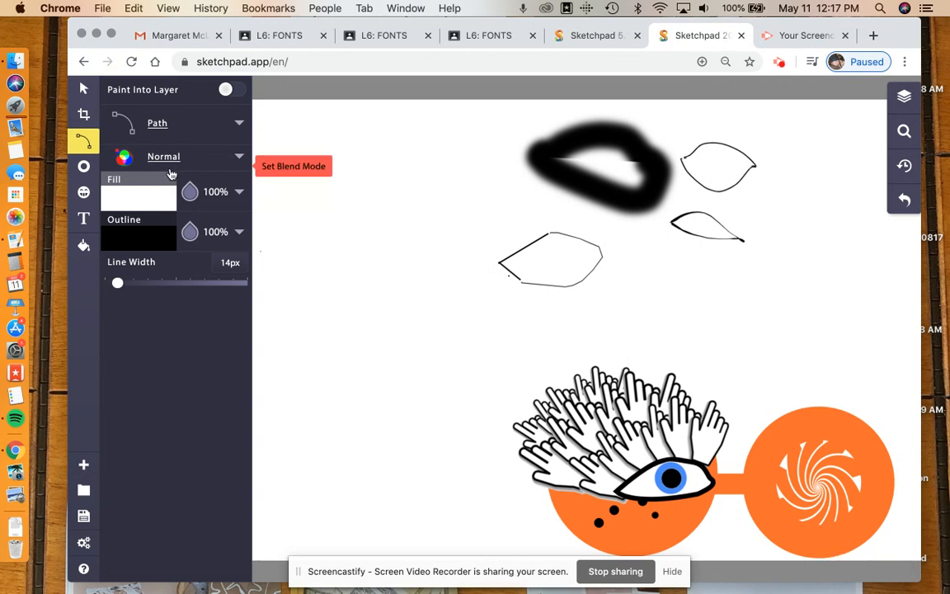
click(336, 238)
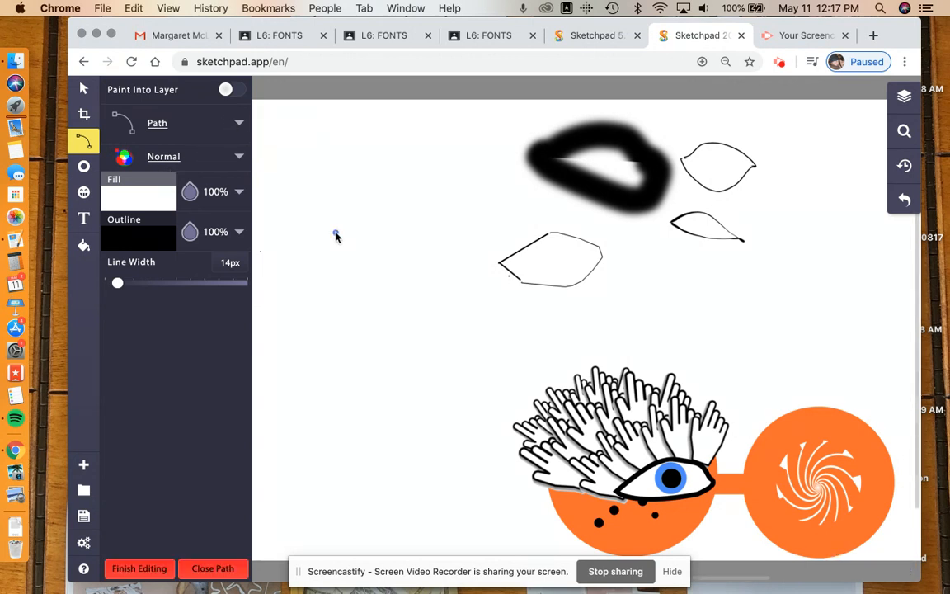
drag(382, 200, 402, 213)
click(439, 210)
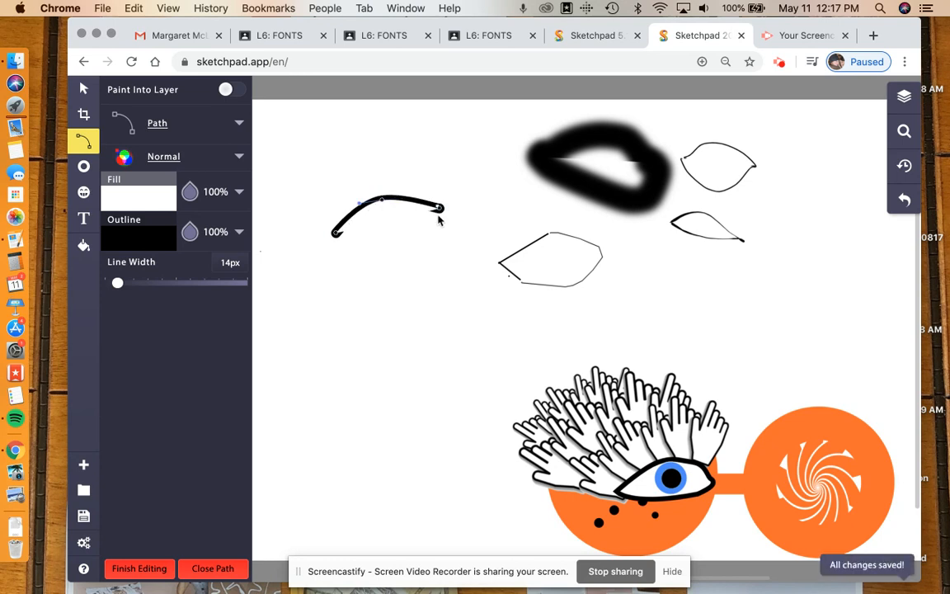
click(412, 250)
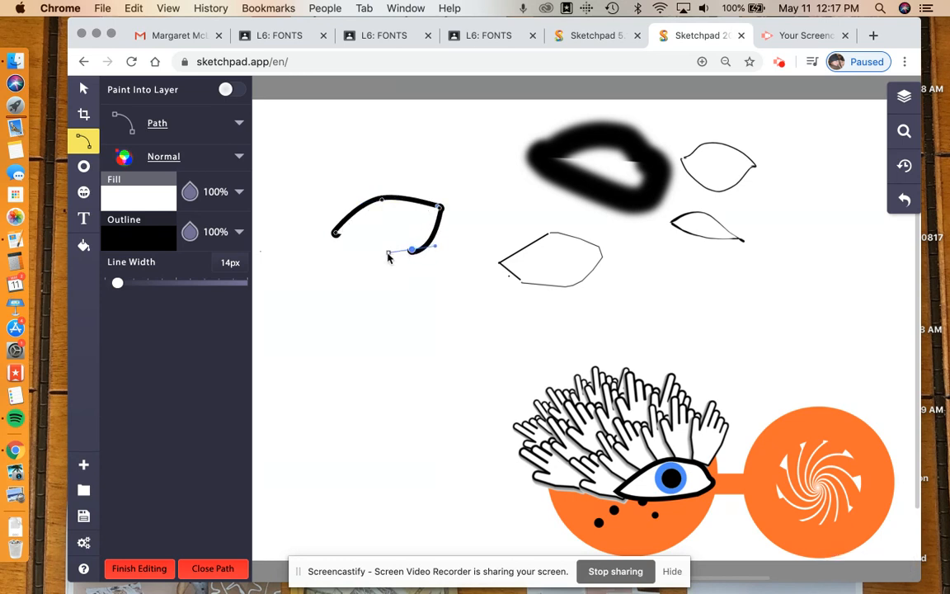
click(360, 265)
click(325, 251)
click(334, 235)
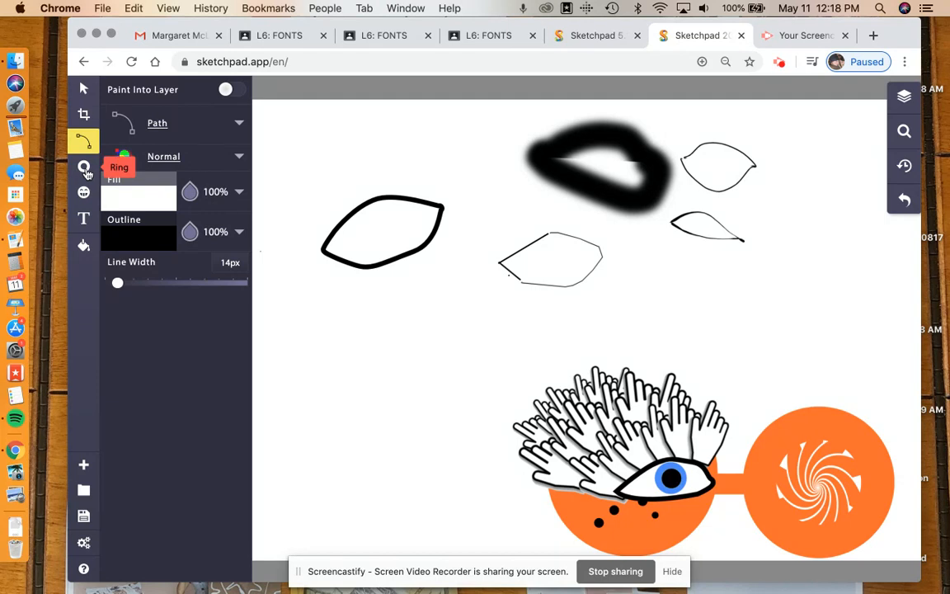
Draw an orange circle with the Circle shape and place it inside the new eye outline as the iris.
click(142, 120)
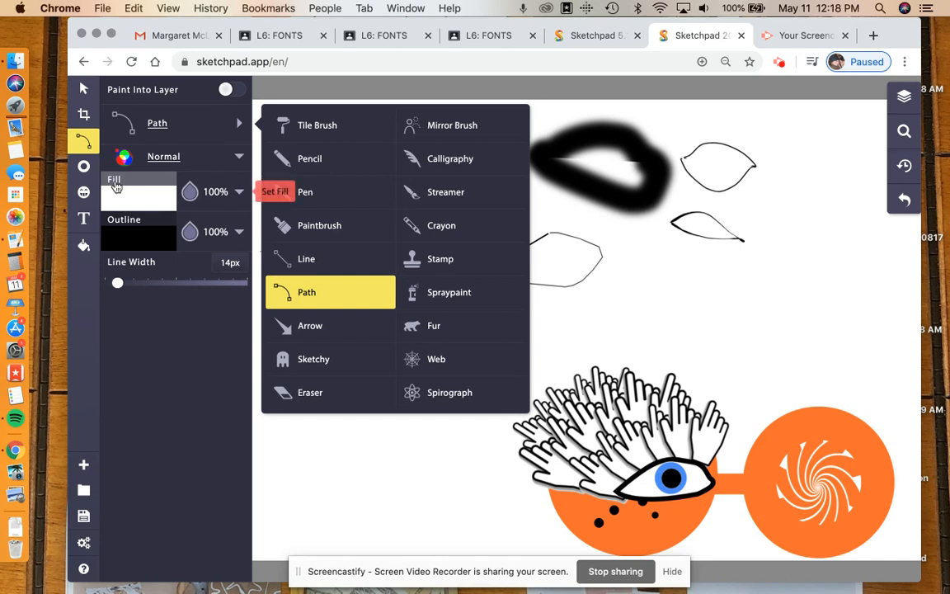
click(83, 166)
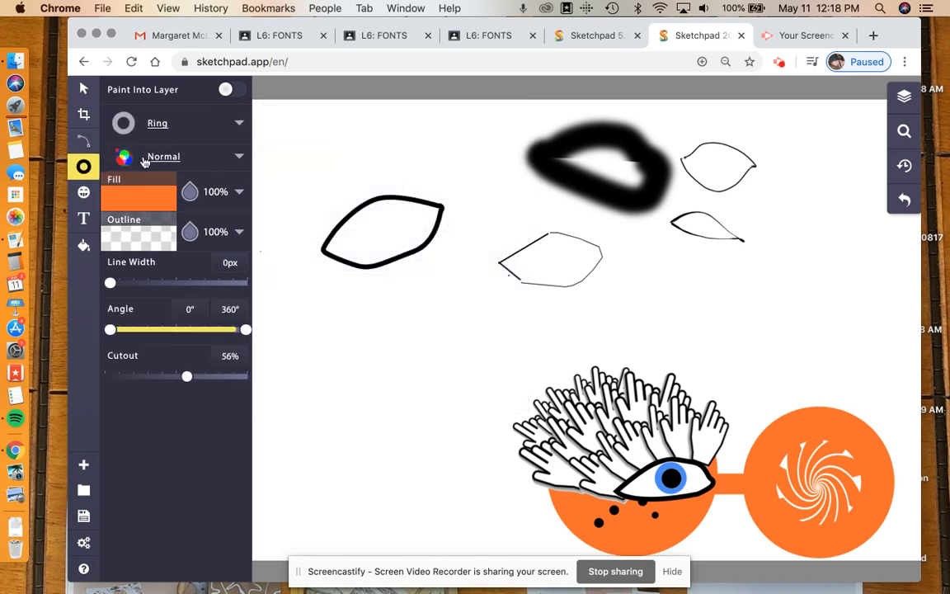
click(161, 123)
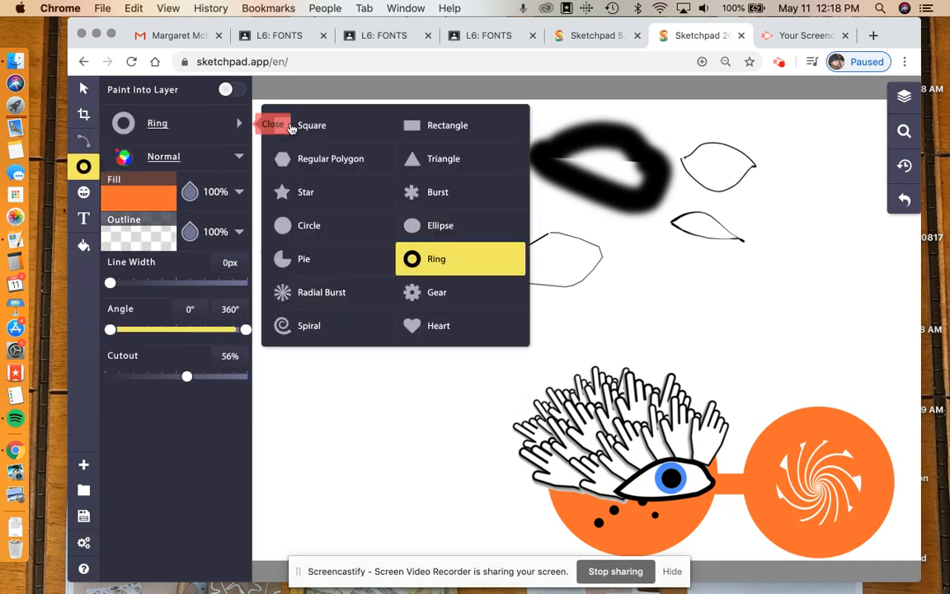
click(305, 226)
drag(369, 336, 399, 364)
drag(365, 332, 381, 232)
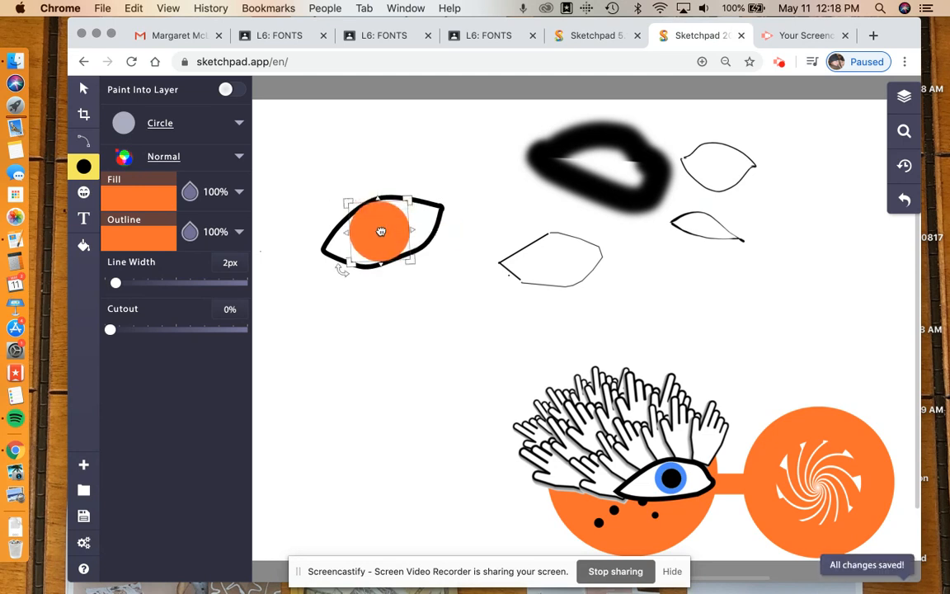
Try sending the orange circle to the back, and undo the reordering.
right_click(380, 231)
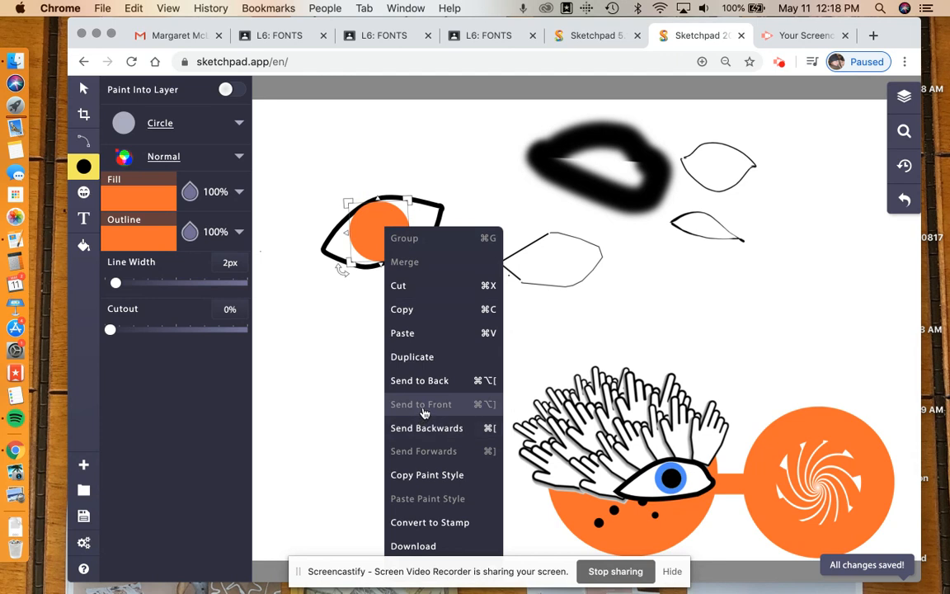
click(421, 382)
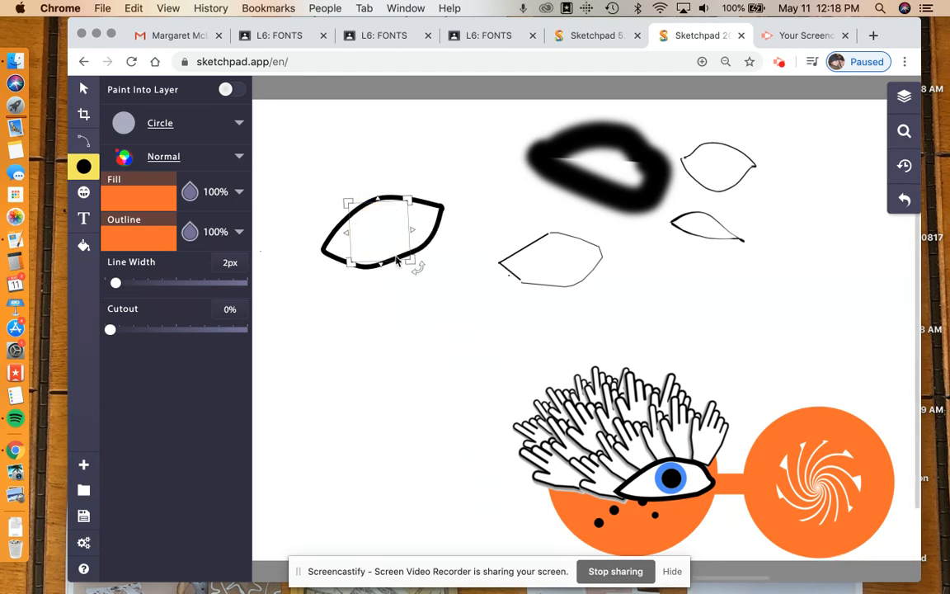
key(super+z)
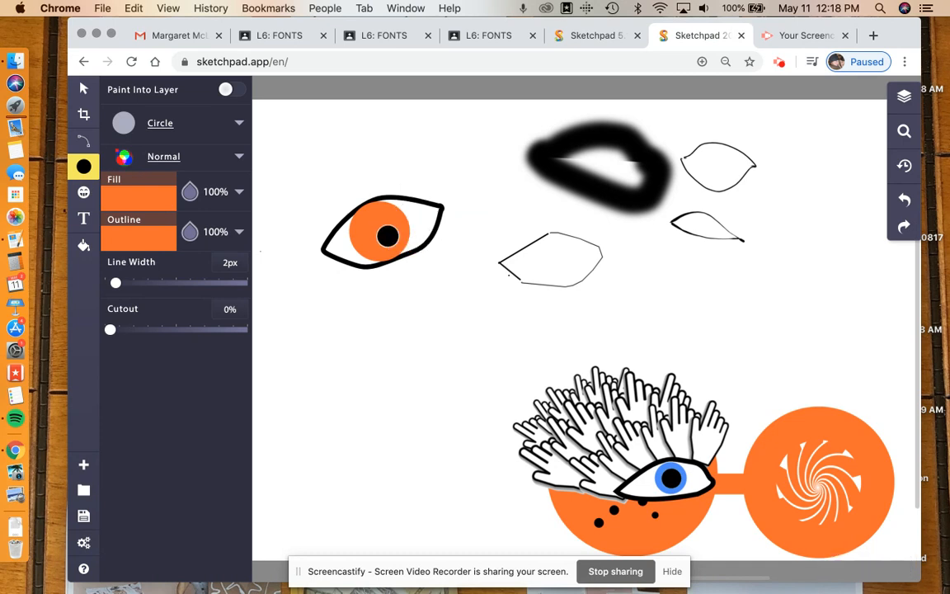
Shrink the orange circle slightly and recentre it within the eye outline.
click(396, 235)
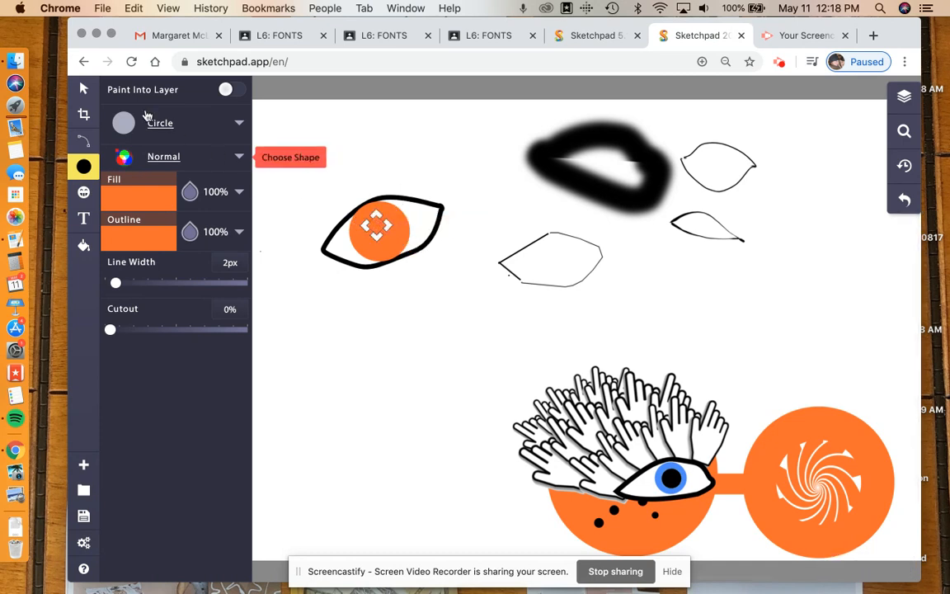
click(83, 88)
drag(385, 243, 409, 272)
mouse_move(367, 227)
mouse_down()
mouse_move(382, 241)
mouse_move(376, 232)
mouse_up()
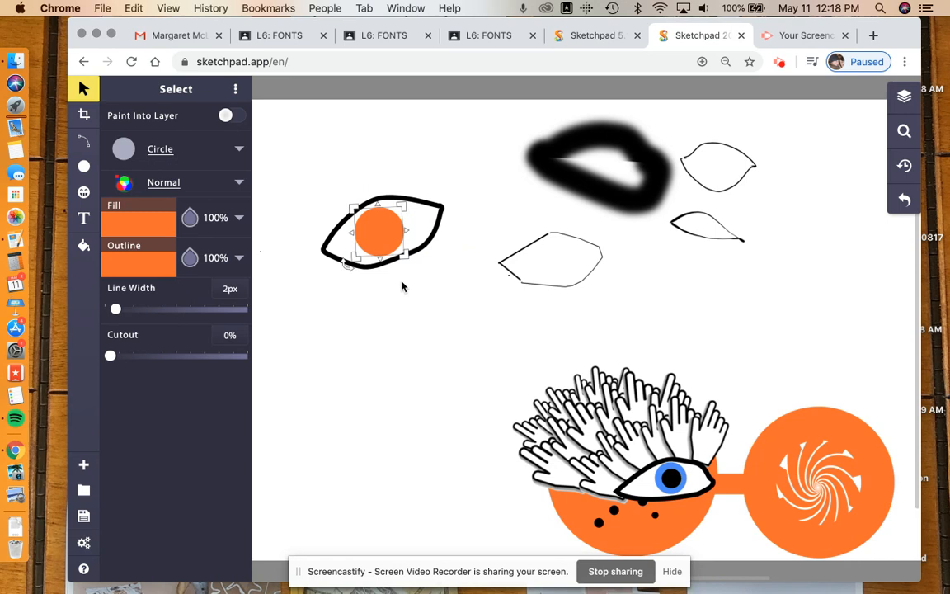
click(404, 326)
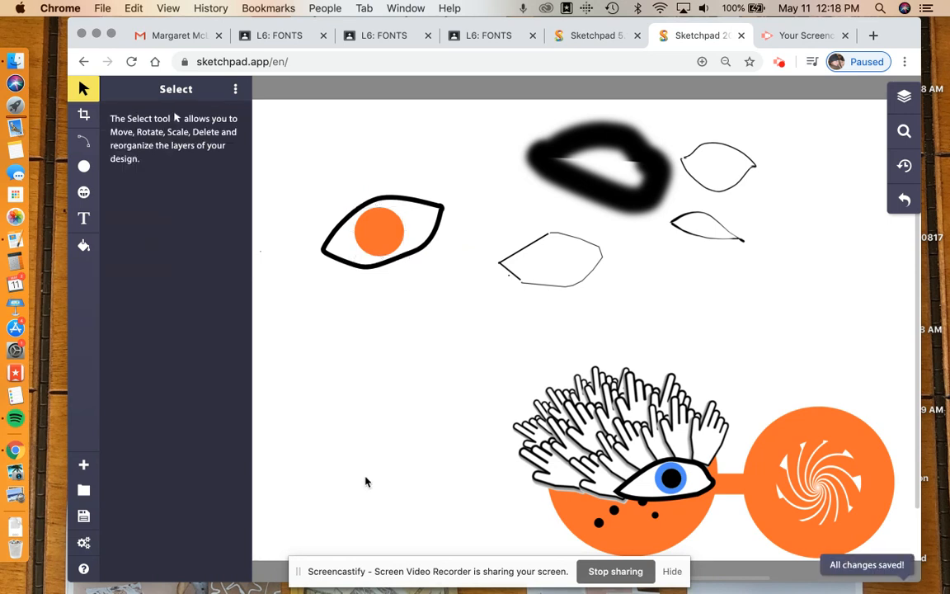
Add a small circle with black fill and move it onto the centre of the orange iris as the pupil.
click(84, 168)
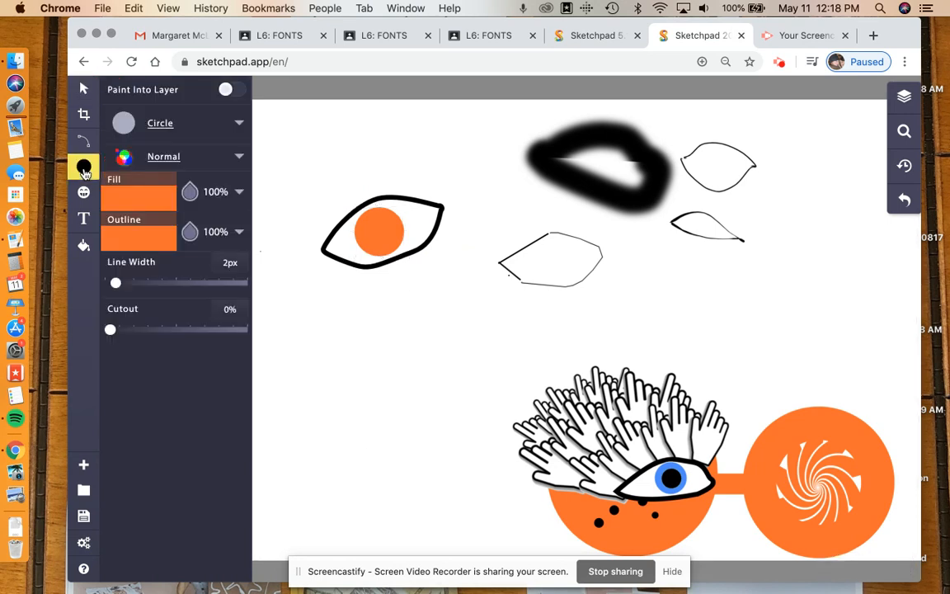
click(132, 209)
click(399, 221)
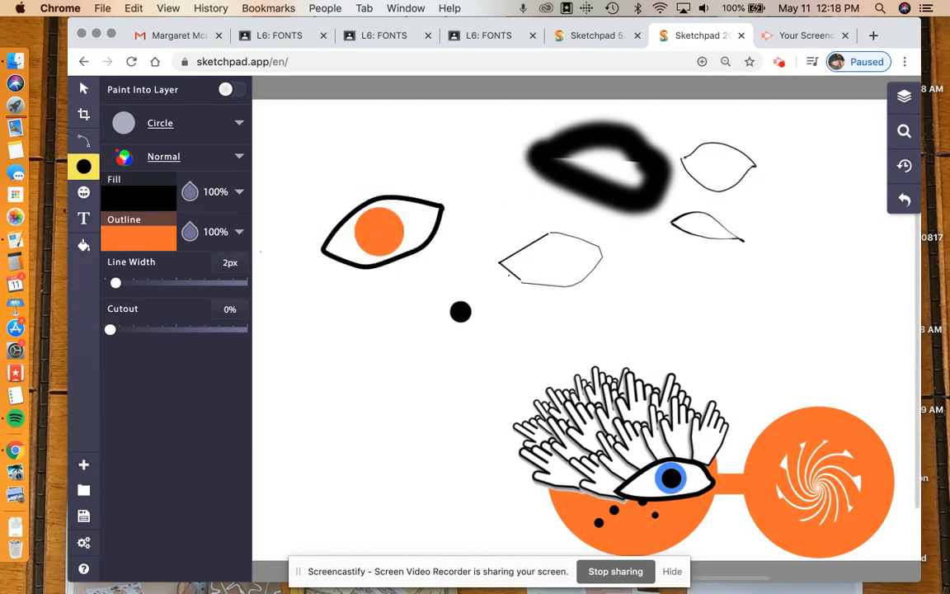
click(433, 302)
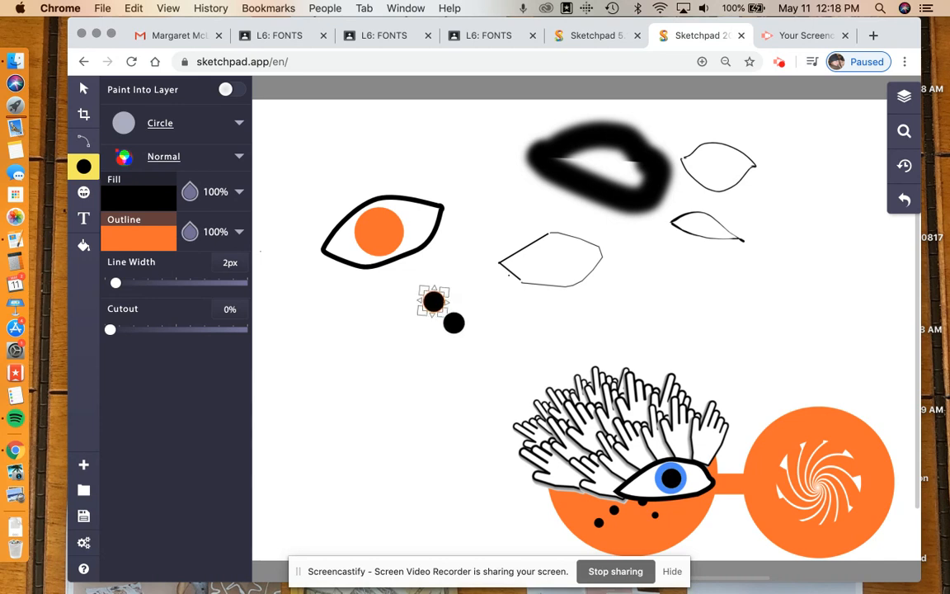
click(83, 88)
drag(433, 302, 381, 231)
click(451, 361)
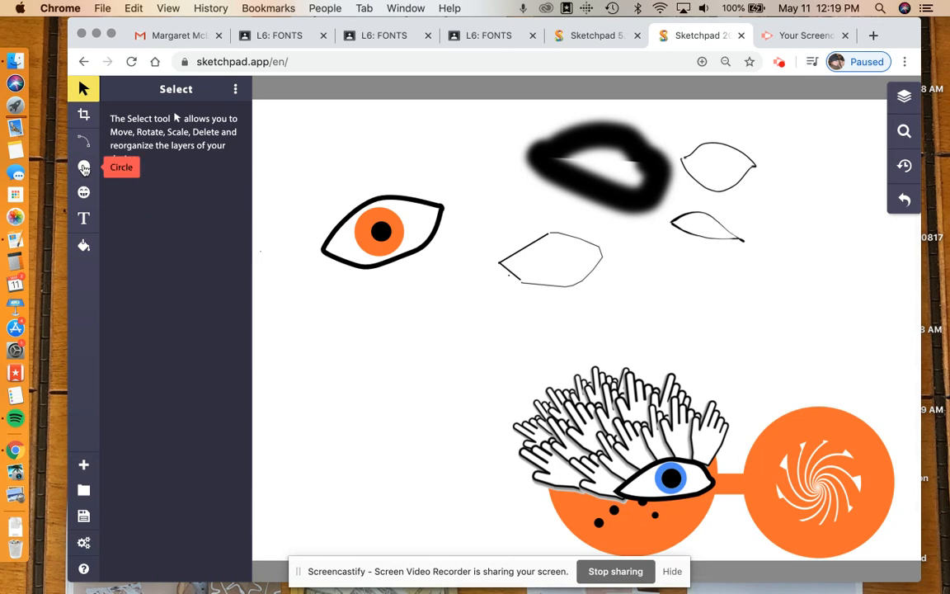
Search the clipart library for "time".
click(82, 167)
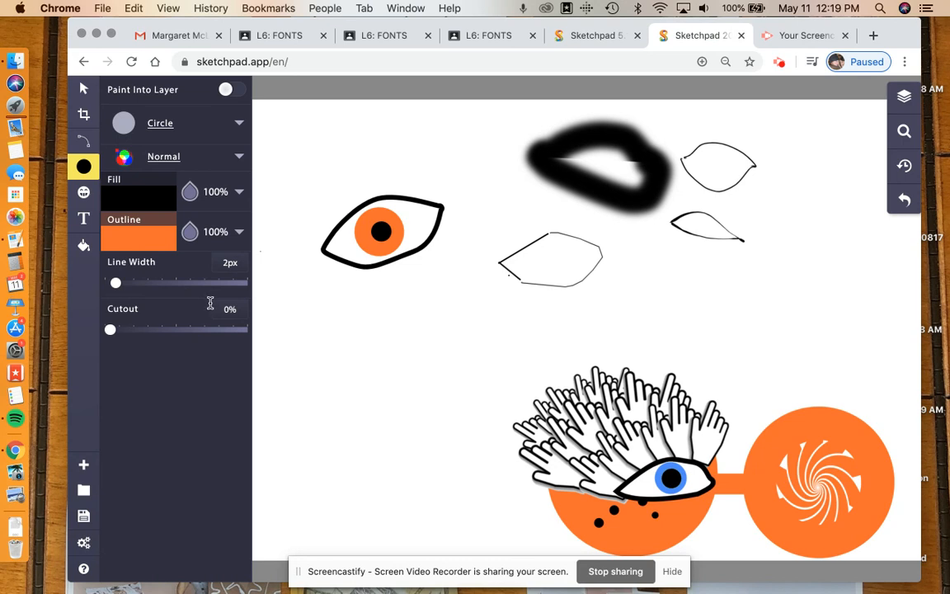
click(85, 193)
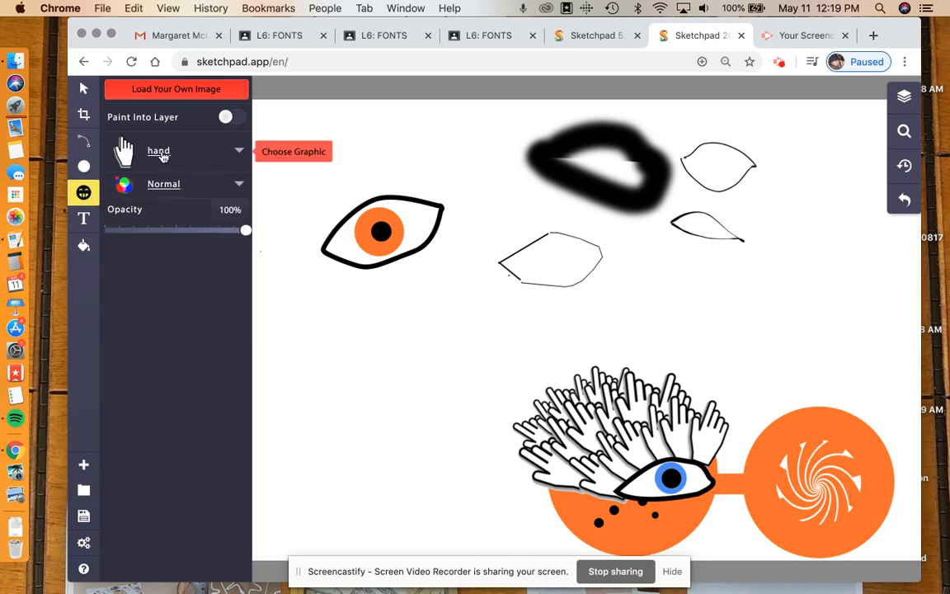
click(161, 154)
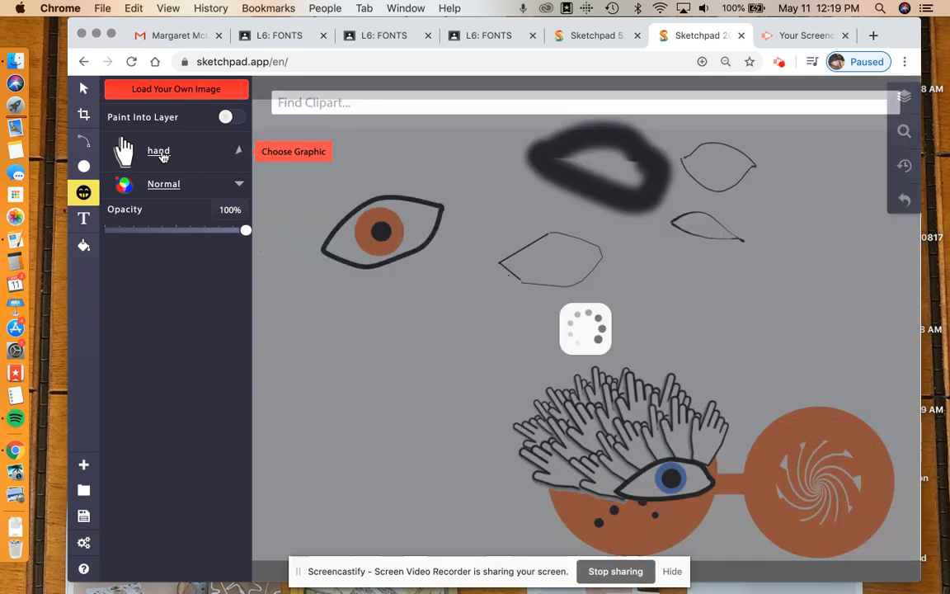
click(354, 103)
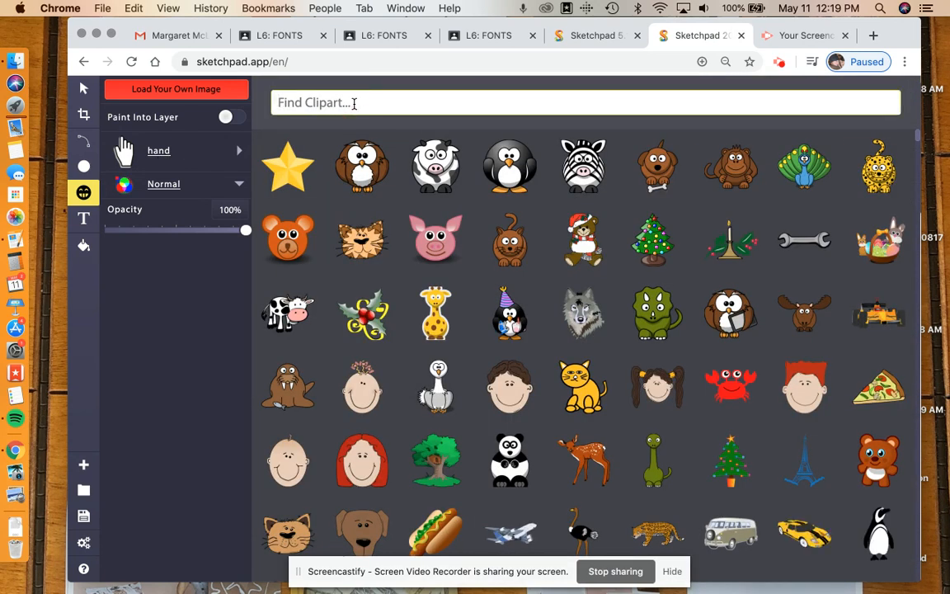
text(timer)
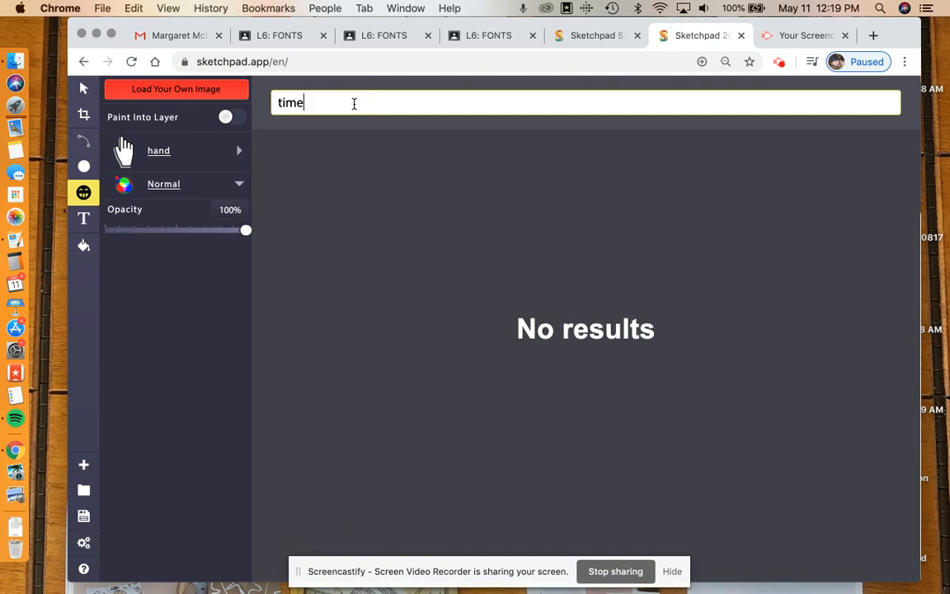
Search the clipart for "hand" instead and add the white pointing hand graphic to the canvas.
key(BackSpace)
key(BackSpace)
key(BackSpace)
key(BackSpace)
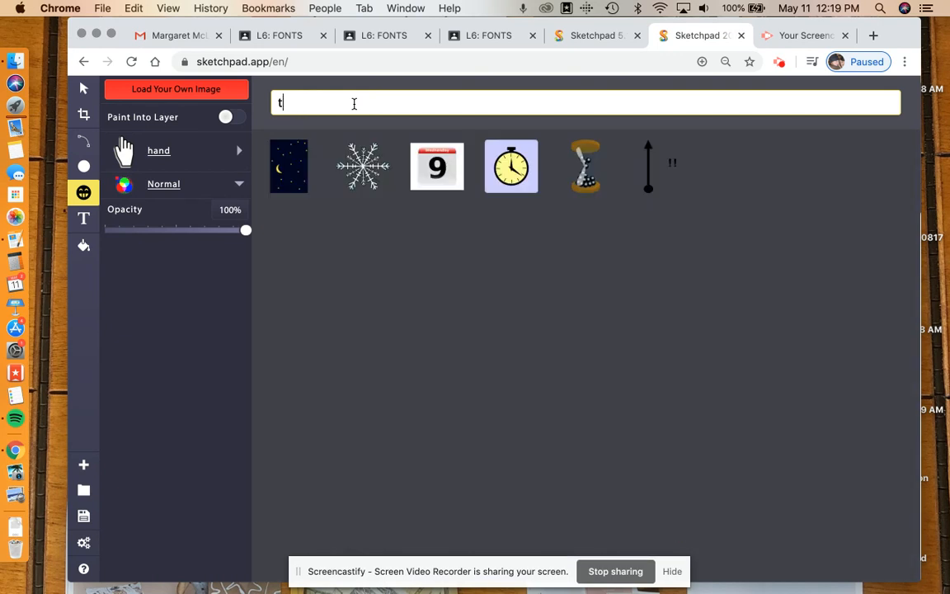
text(hand)
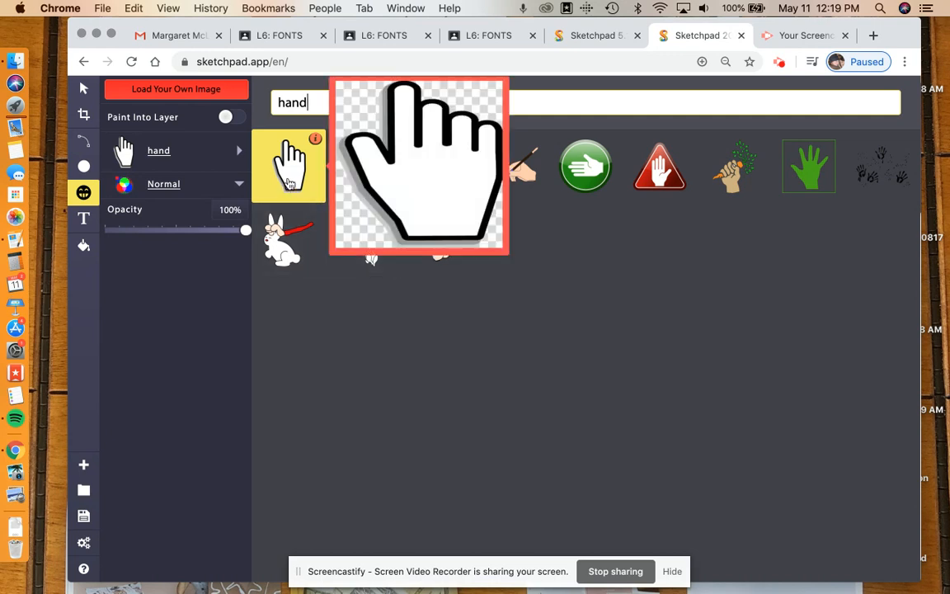
click(290, 182)
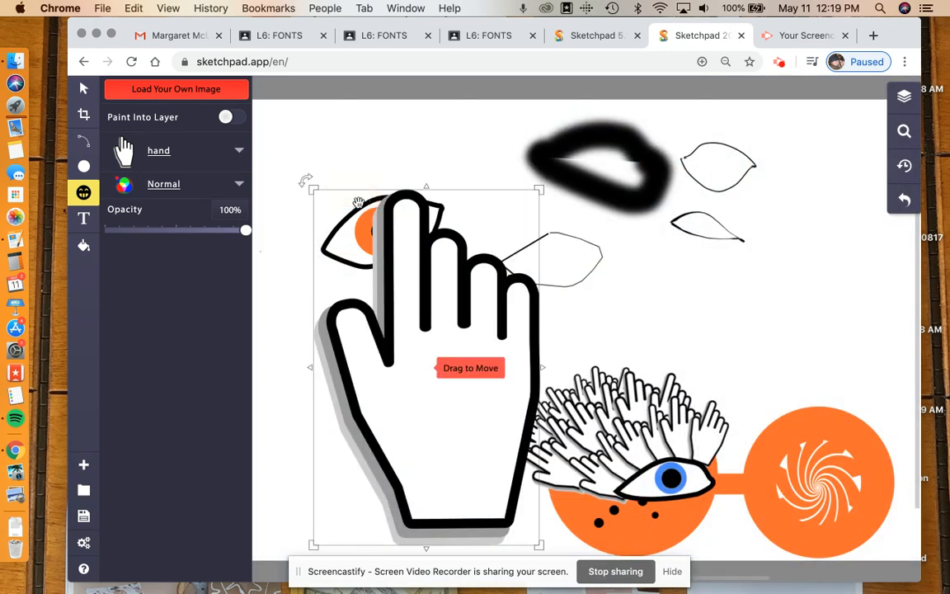